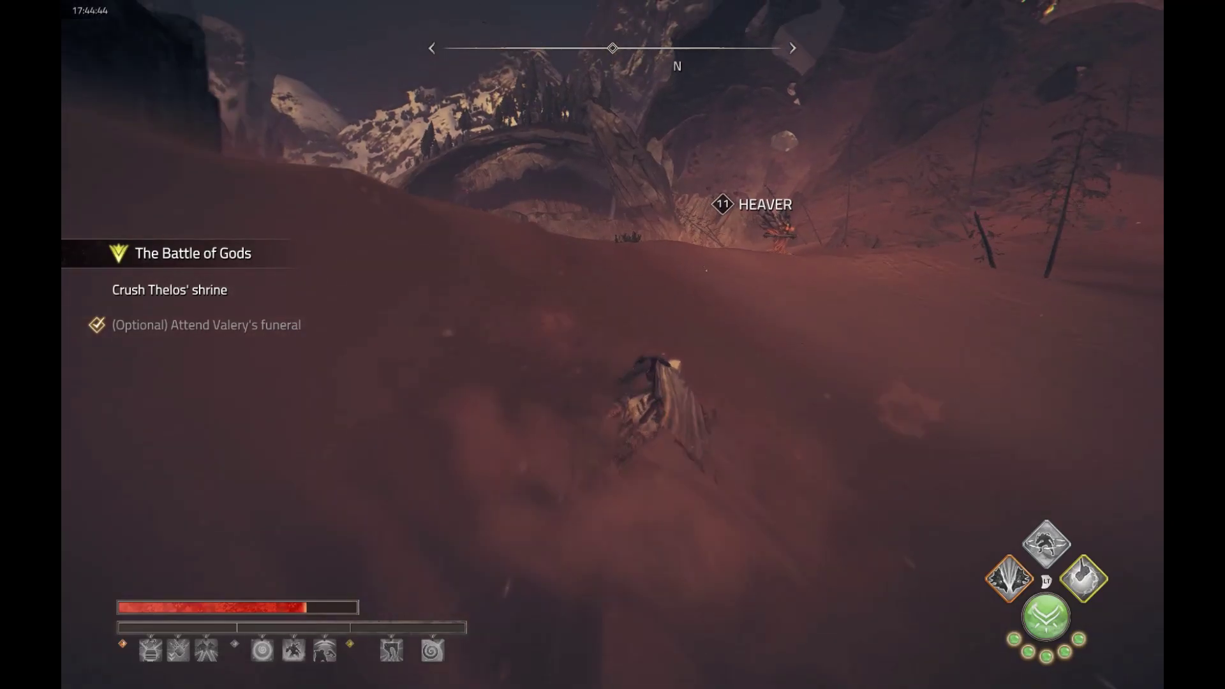
pyautogui.press('w')
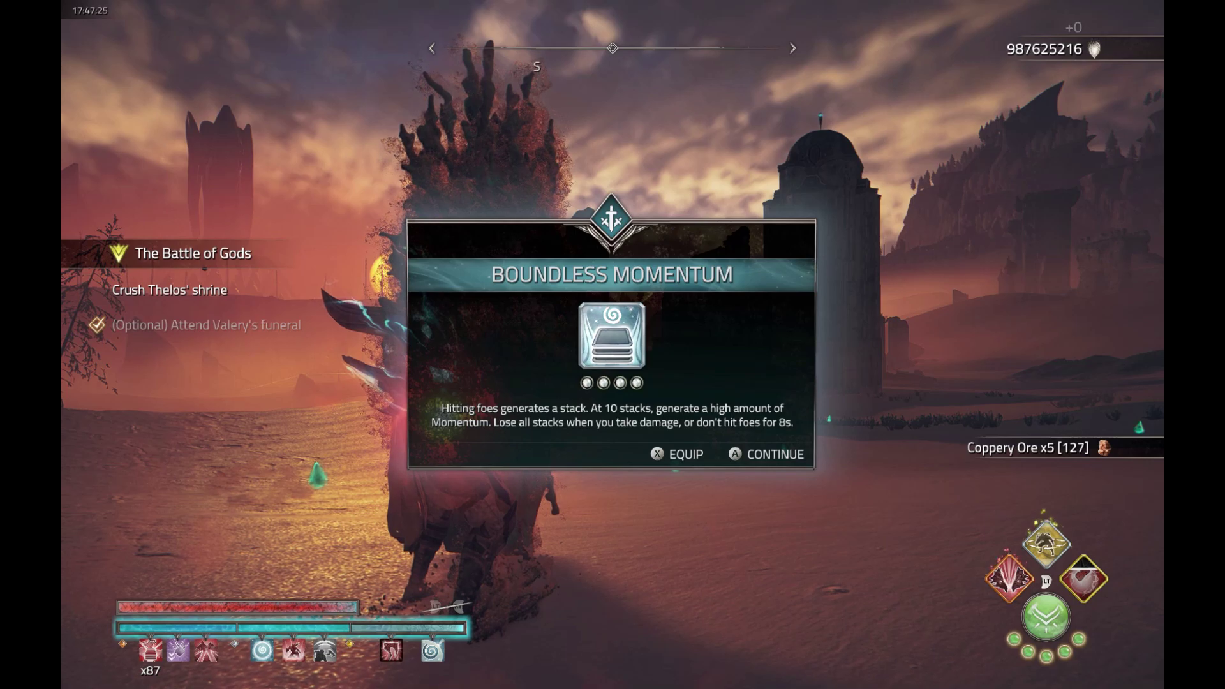
# Step: Run the character through the game in Suyu, dismissing the Boundless Momentum reward
pyautogui.press('Return')
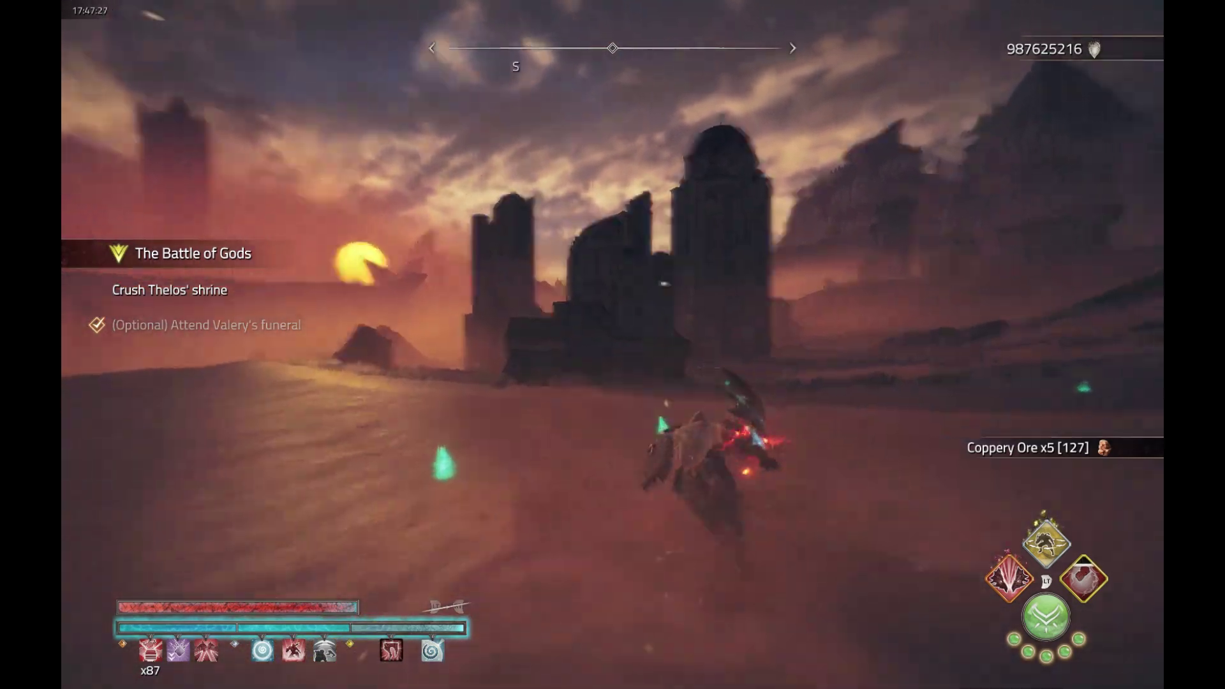
pyautogui.press('w')
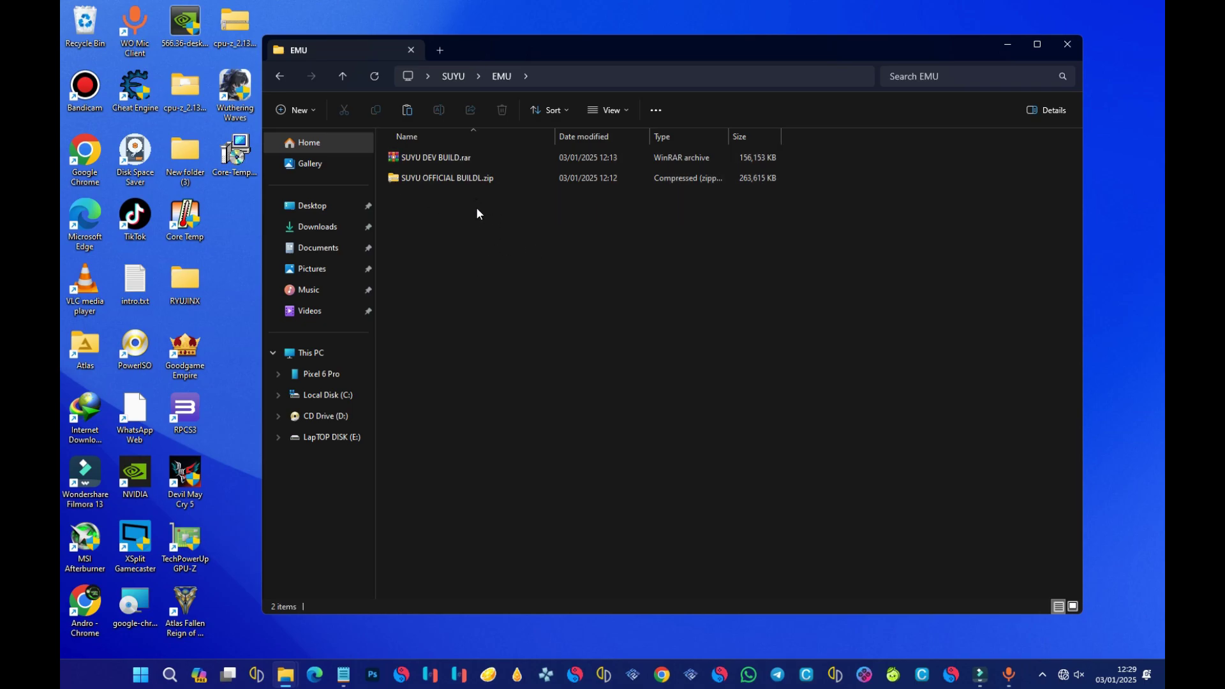
pyautogui.click(282, 77)
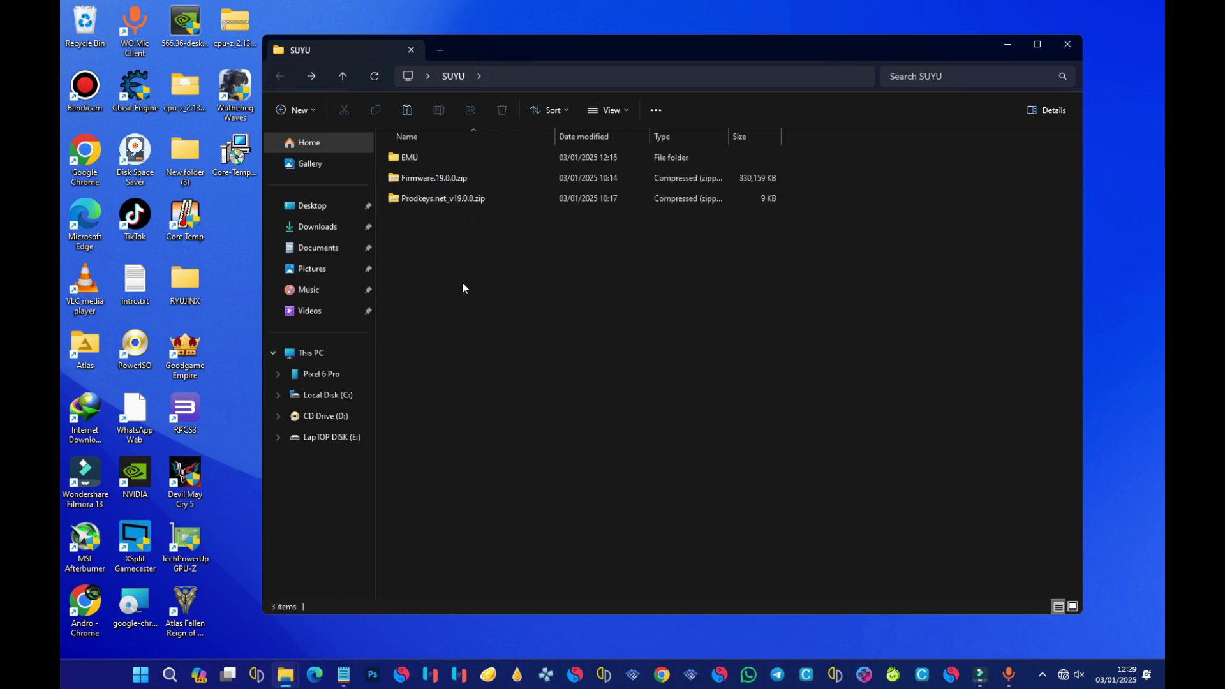
pyautogui.moveTo(449, 252); pyautogui.dragTo(445, 178)
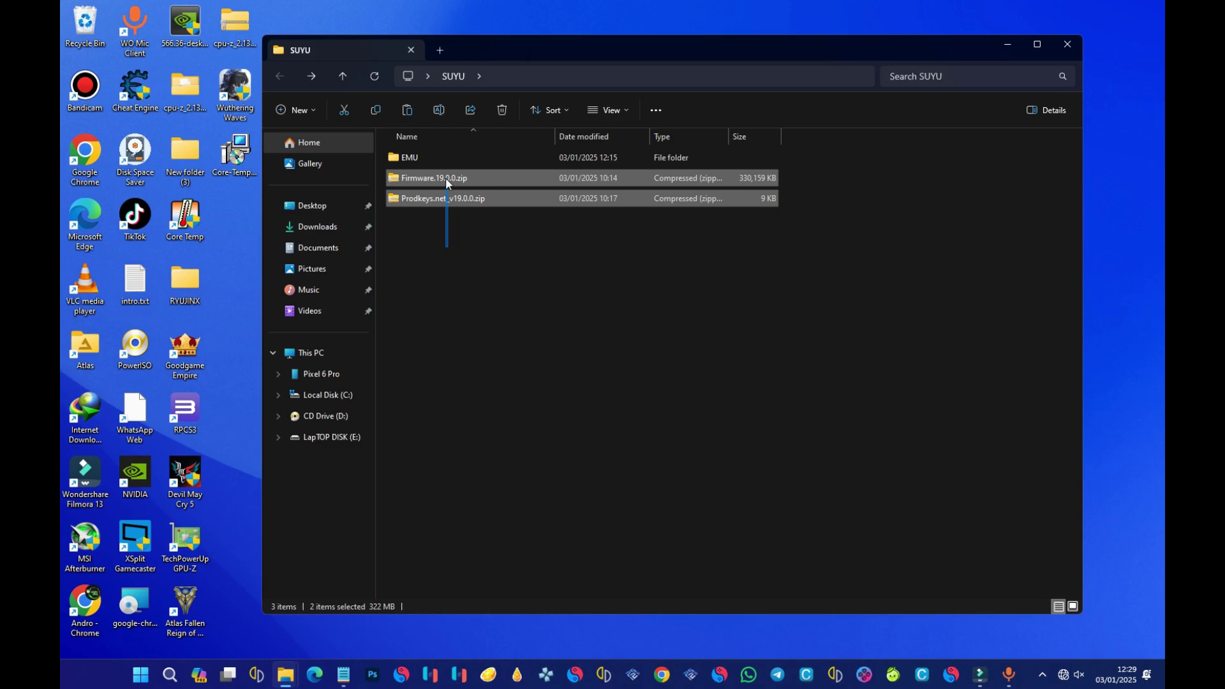
pyautogui.click(467, 250)
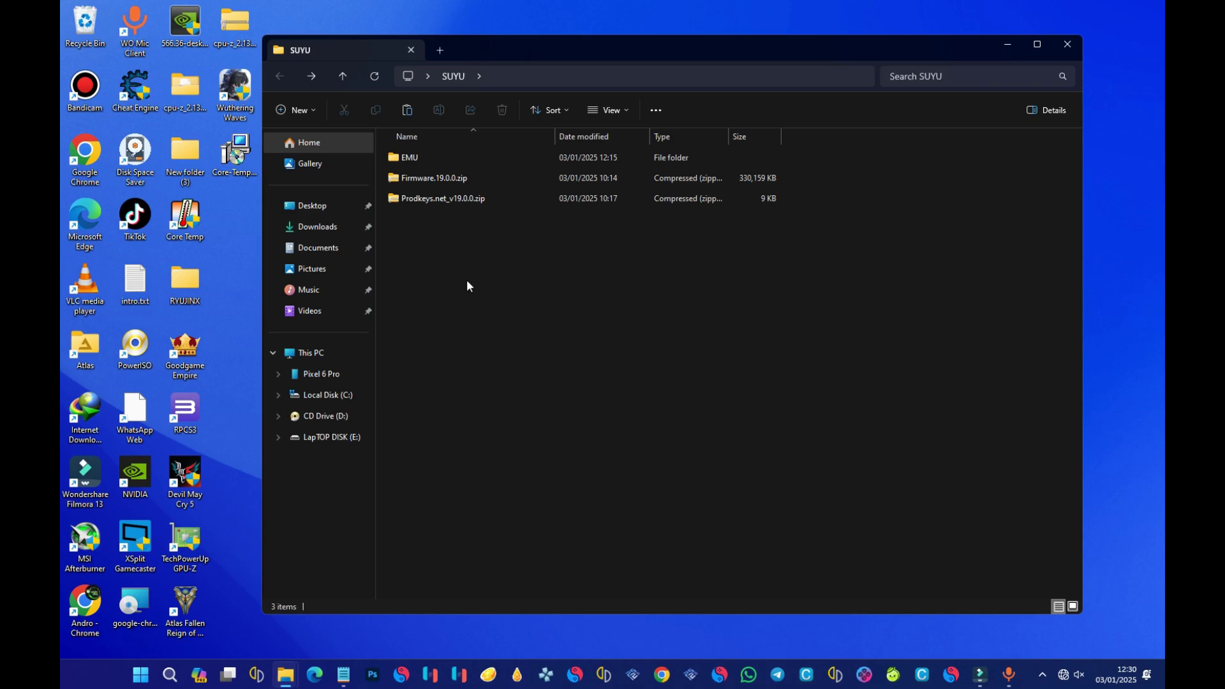
pyautogui.moveTo(465, 253); pyautogui.dragTo(442, 182)
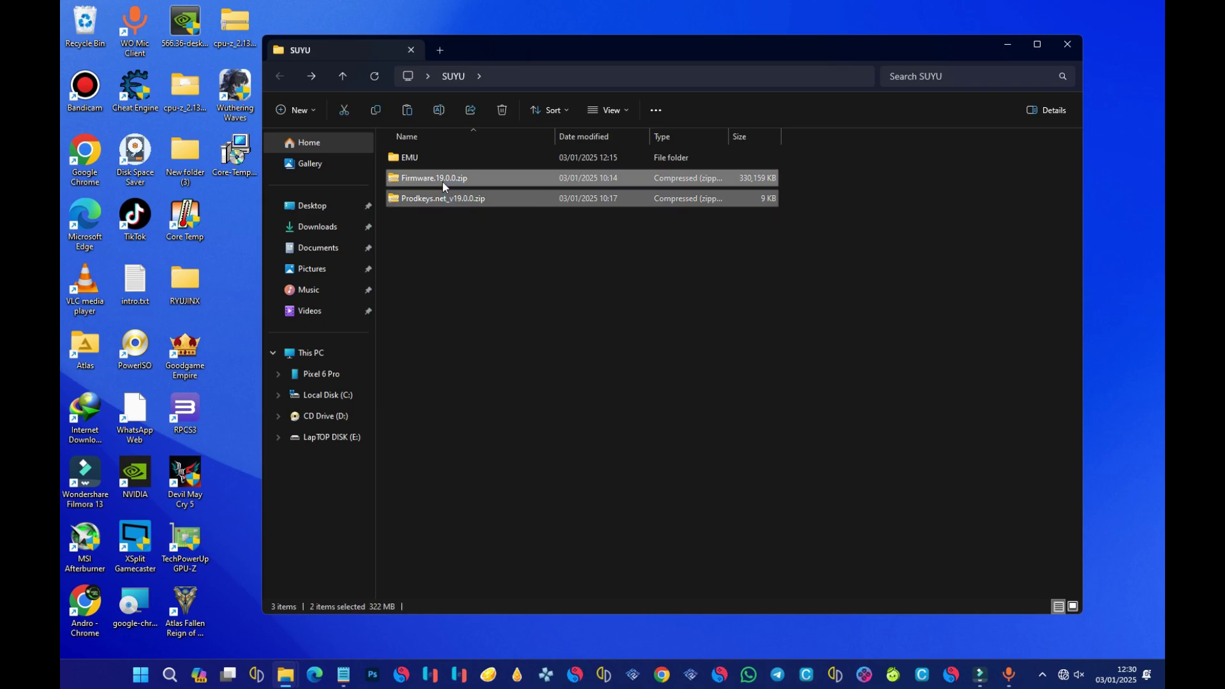
pyautogui.click(445, 260)
pyautogui.doubleClick(419, 159)
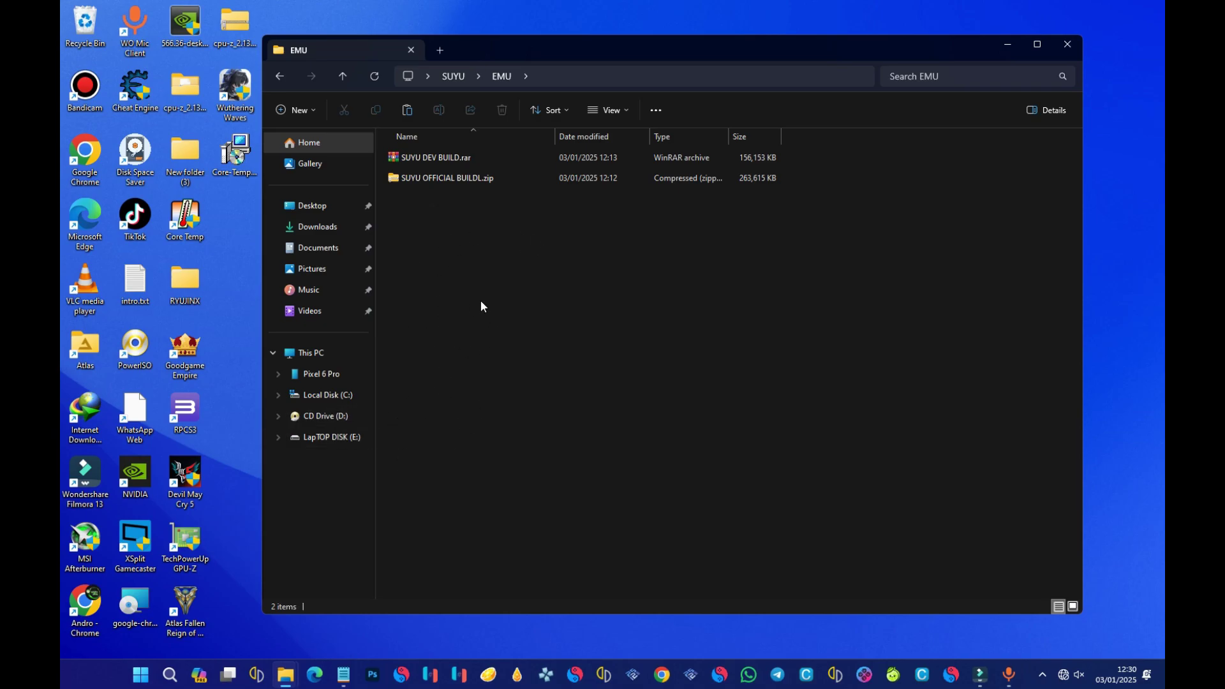
# Step: Extract SUYU OFFICIAL BUILDL.zip with WinRAR's Extract to "SUYU OFFICIAL BUILDL\"
pyautogui.rightClick(497, 204)
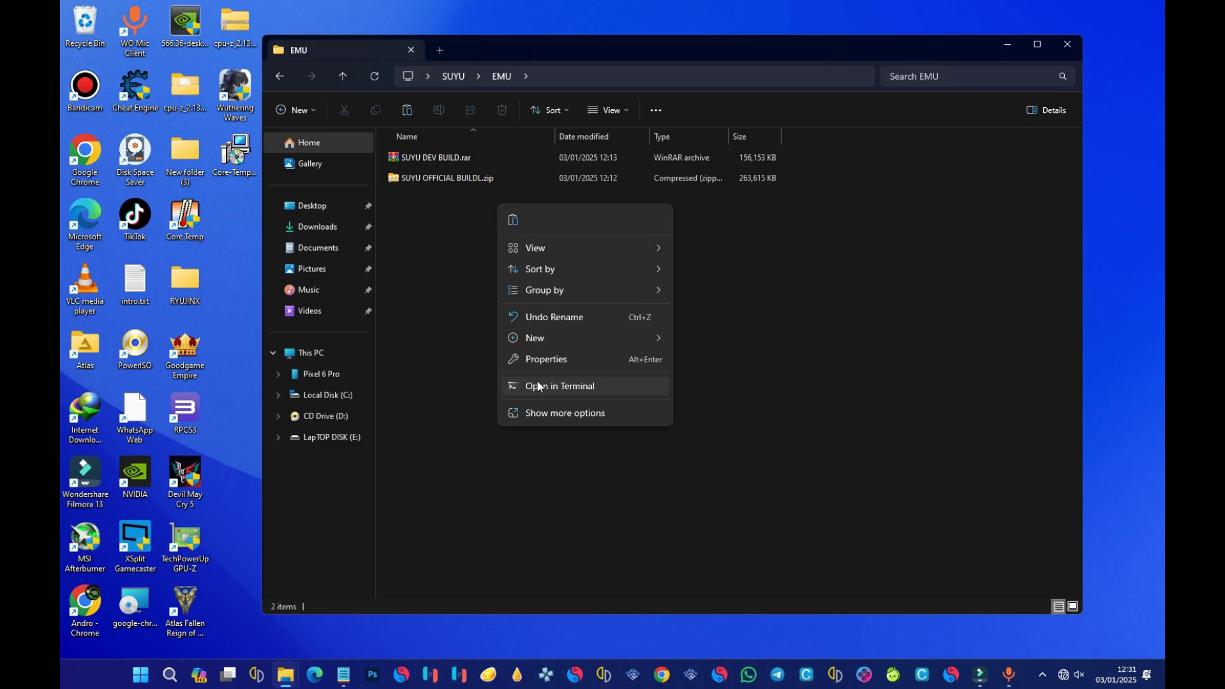
pyautogui.click(443, 268)
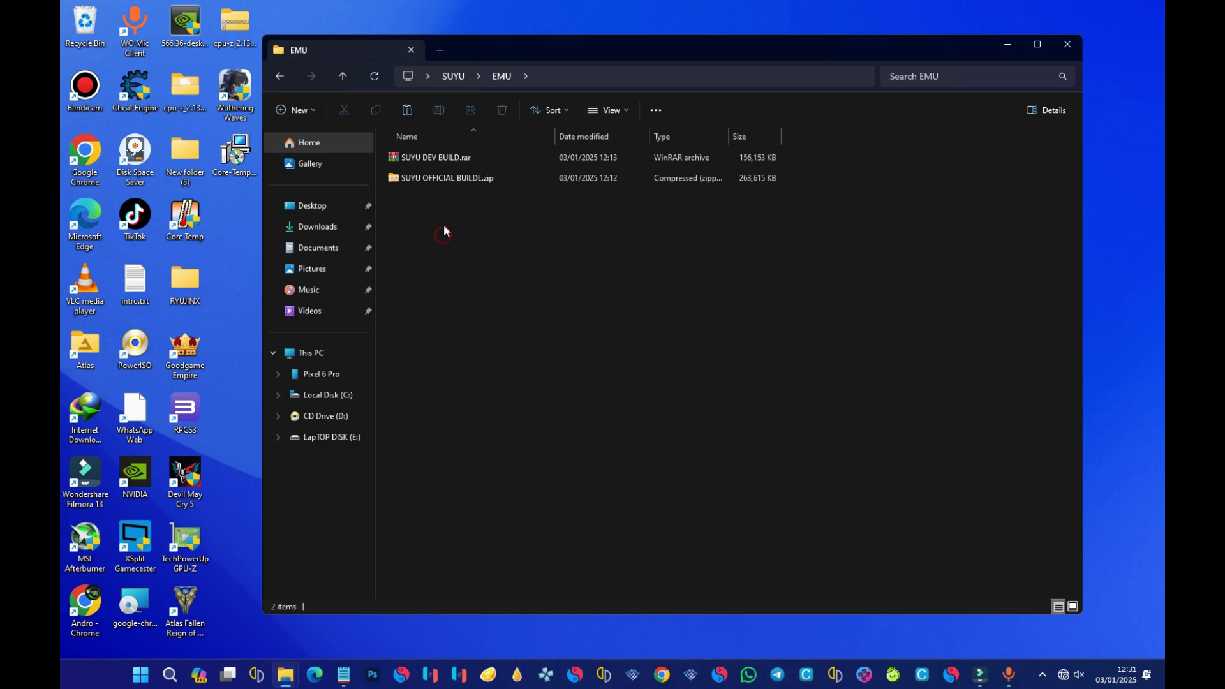
pyautogui.rightClick(419, 182)
pyautogui.moveTo(549, 462)
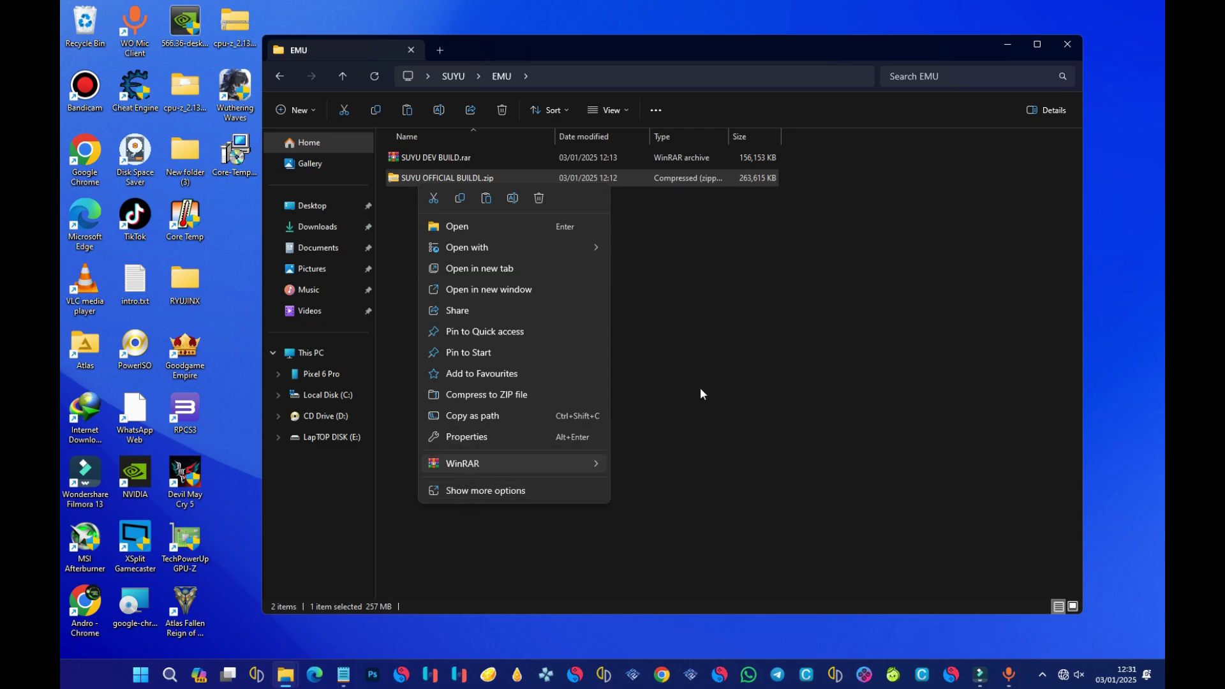
pyautogui.moveTo(450, 466)
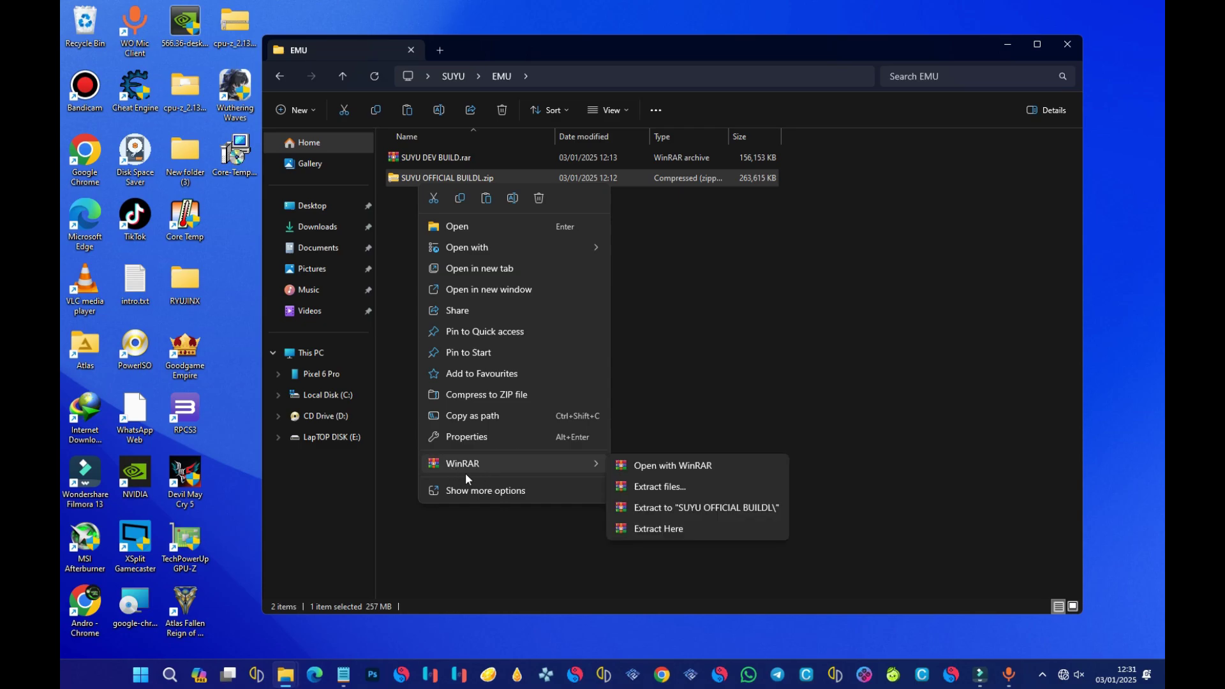
pyautogui.click(725, 351)
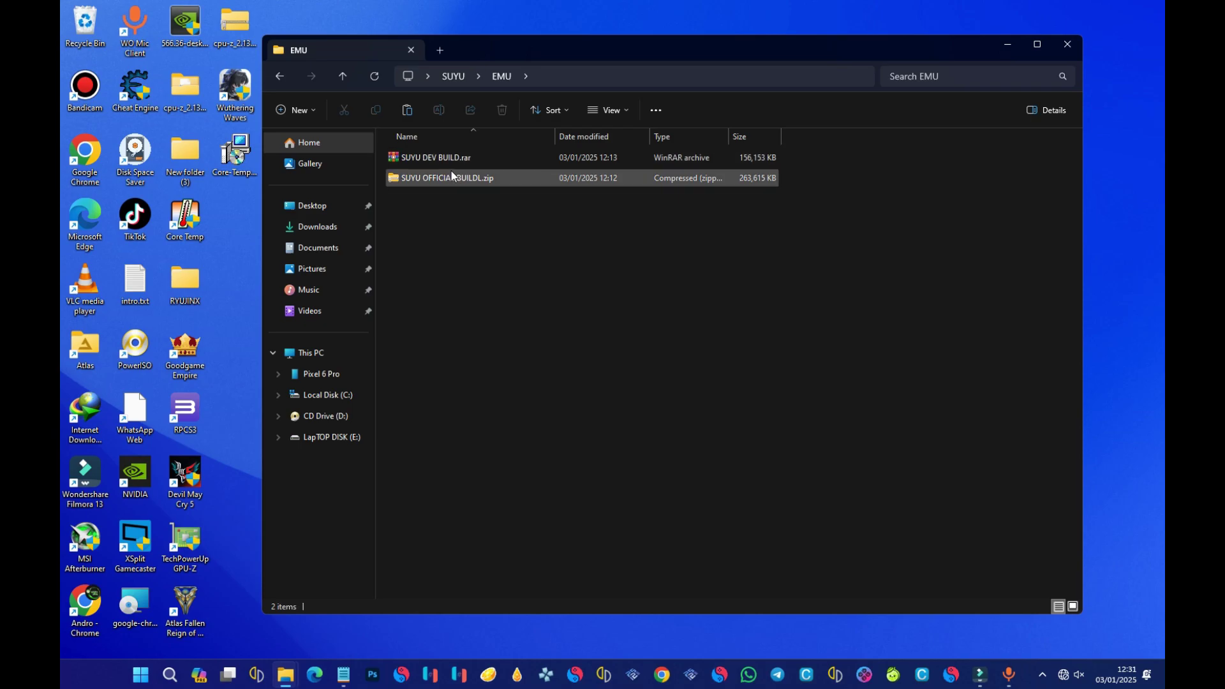
pyautogui.click(454, 178)
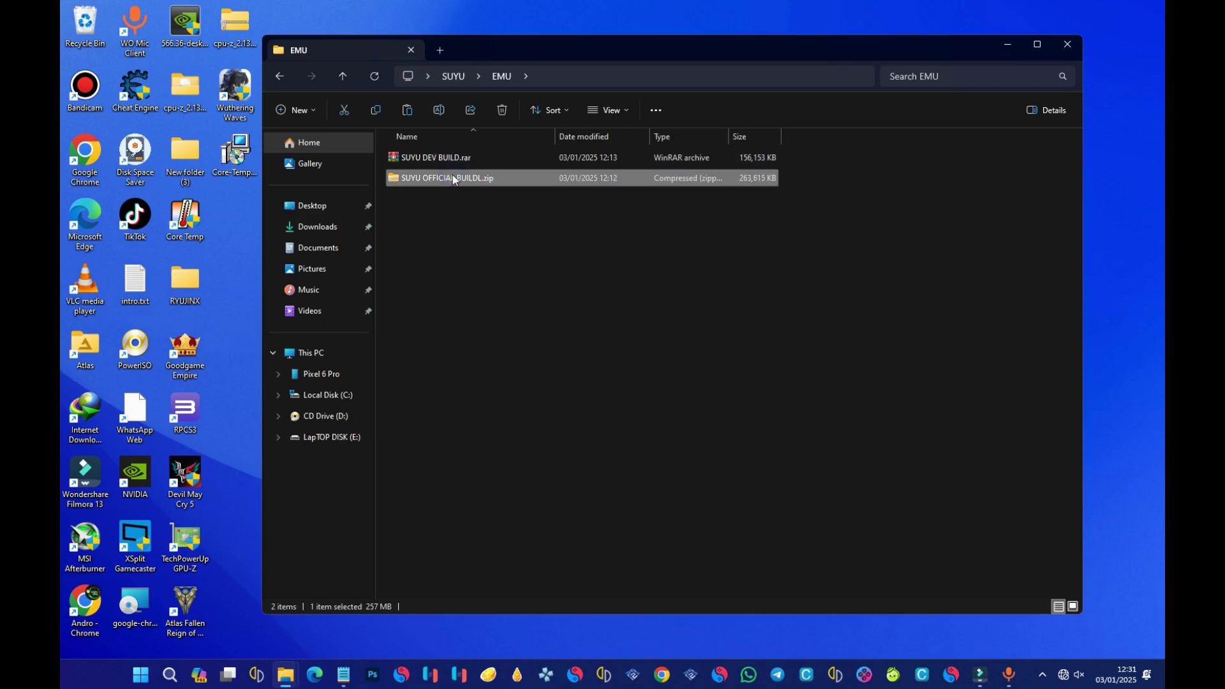
pyautogui.rightClick(453, 179)
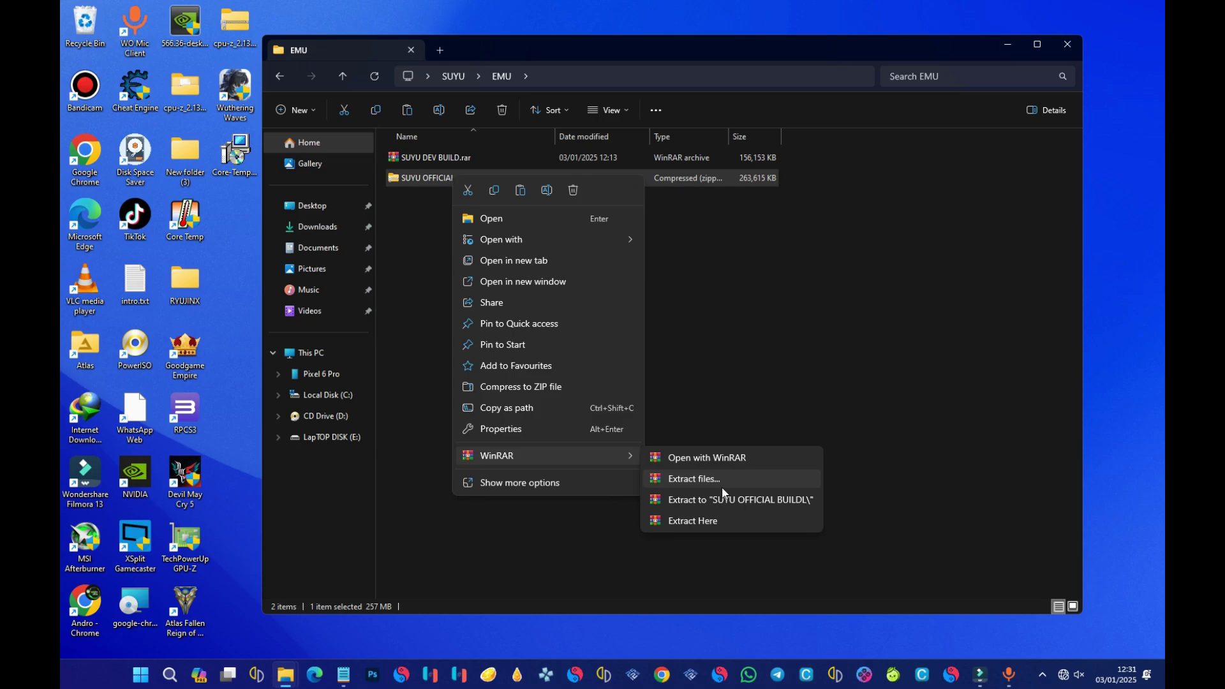
pyautogui.click(699, 501)
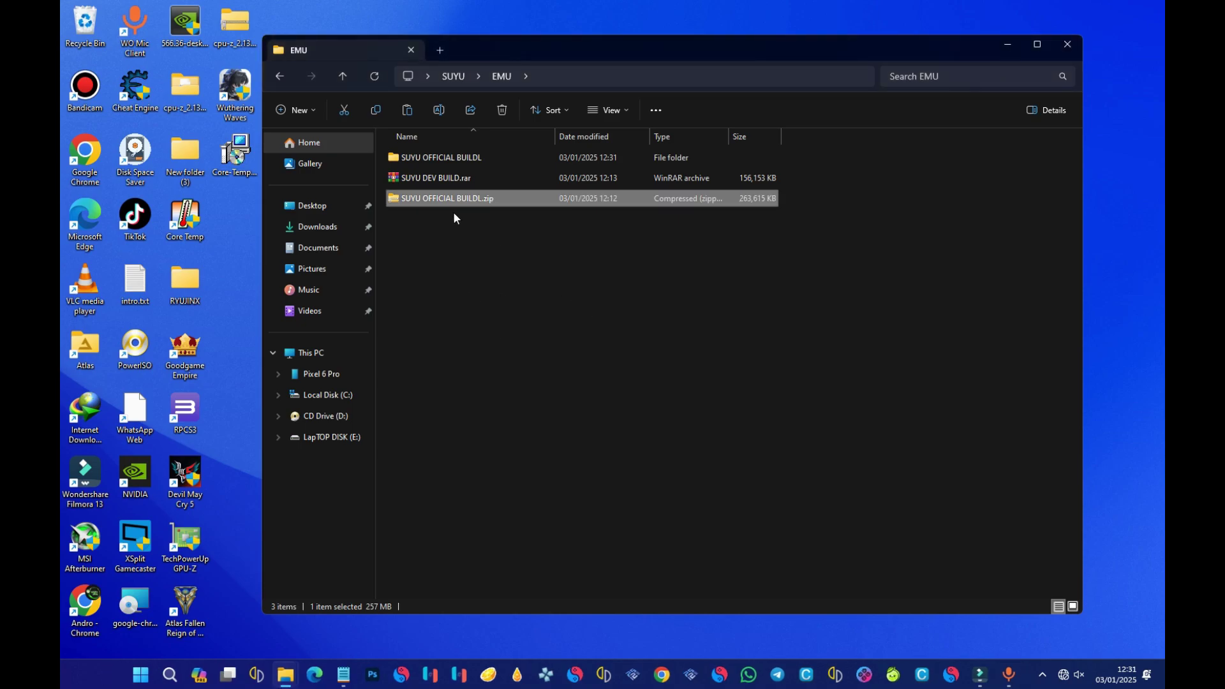
# Step: Extract SUYU DEV BUILD.rar with WinRAR's Extract to "SUYU DEV BUILD\"
pyautogui.click(488, 252)
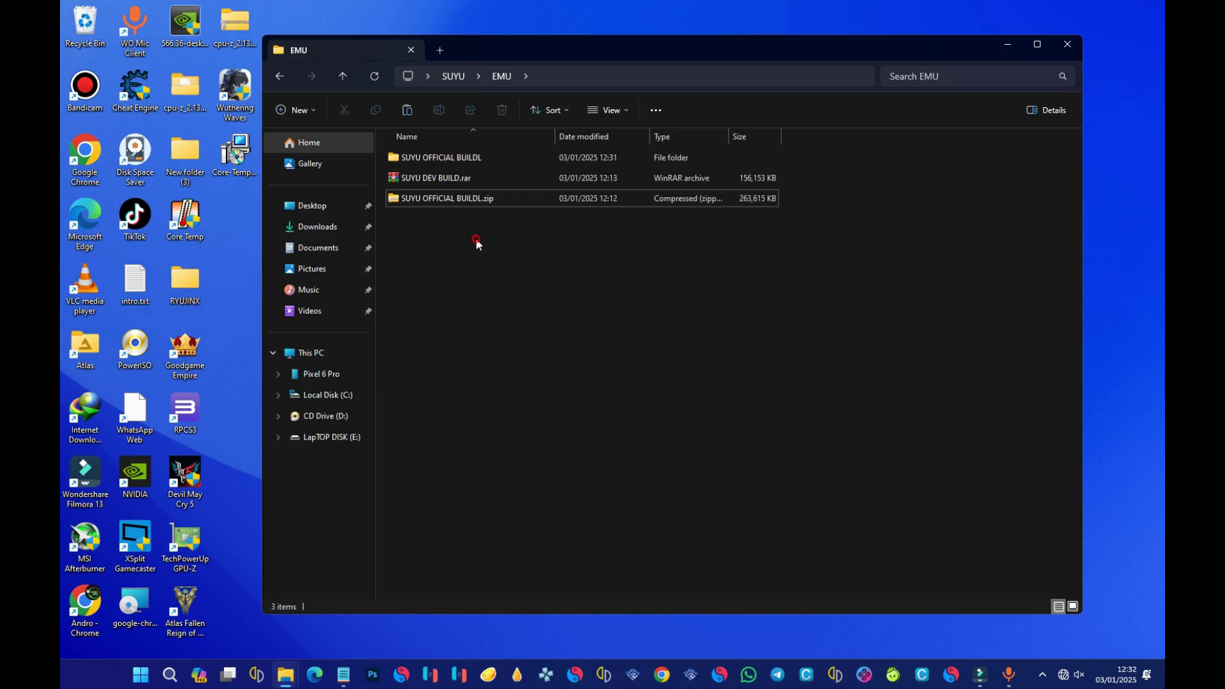
pyautogui.click(432, 179)
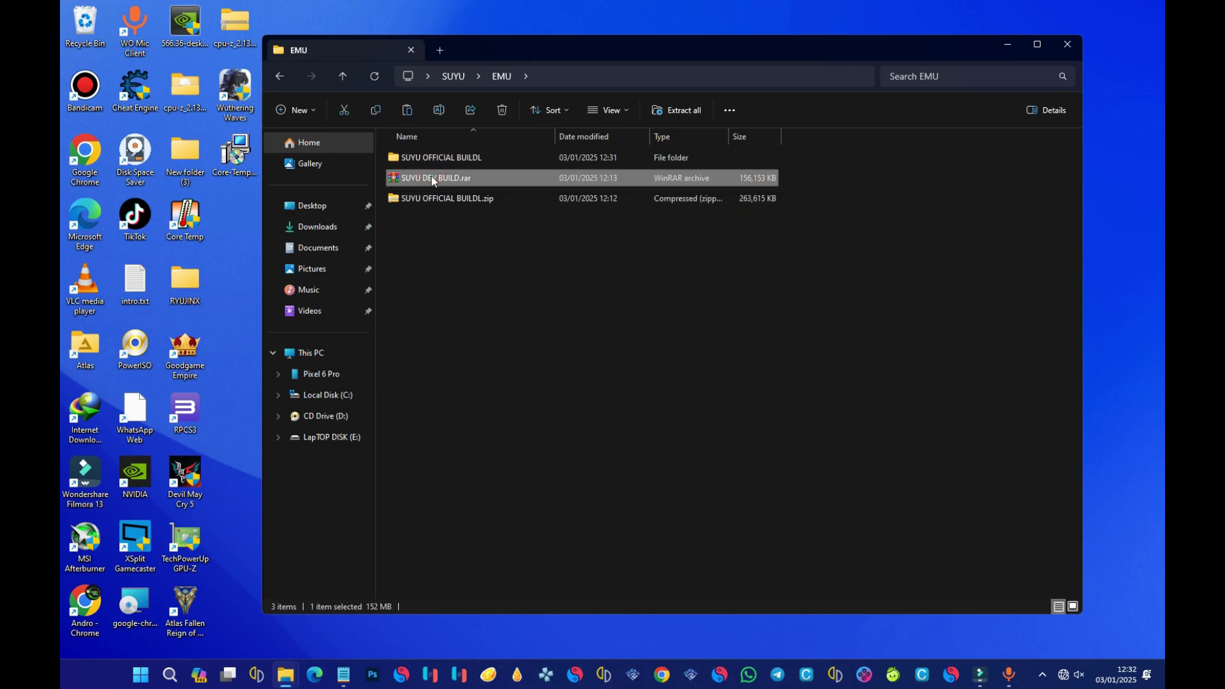
pyautogui.rightClick(432, 178)
pyautogui.moveTo(561, 401)
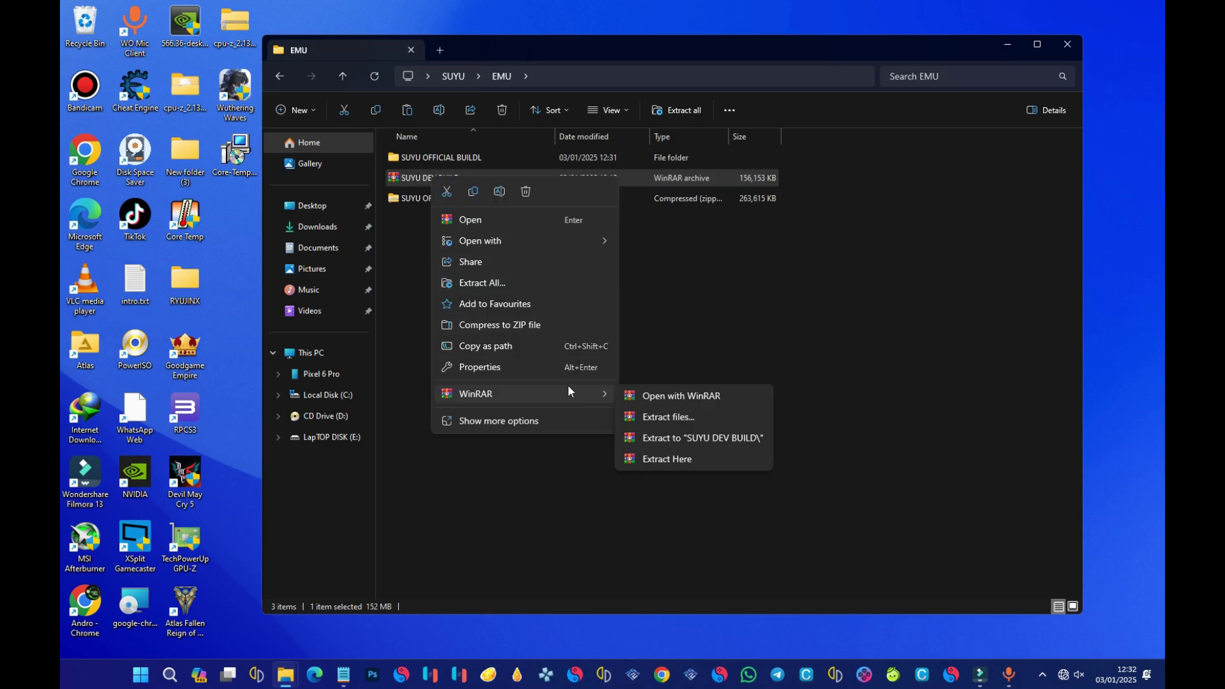
pyautogui.click(700, 441)
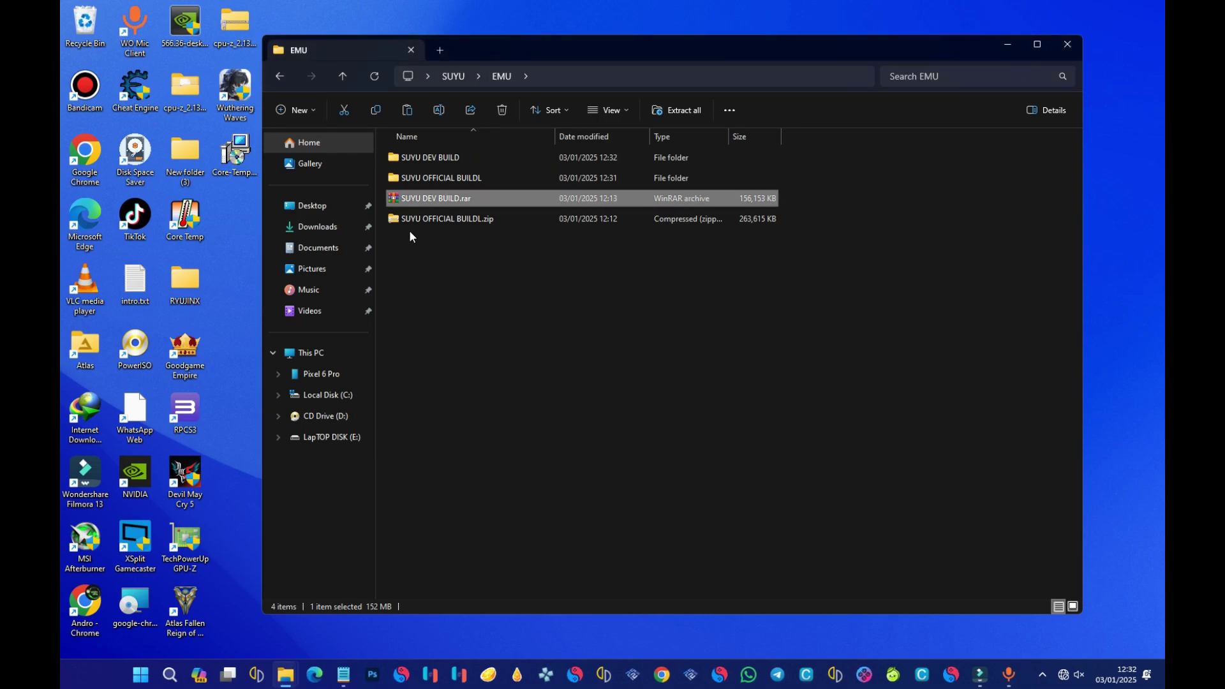
pyautogui.click(422, 263)
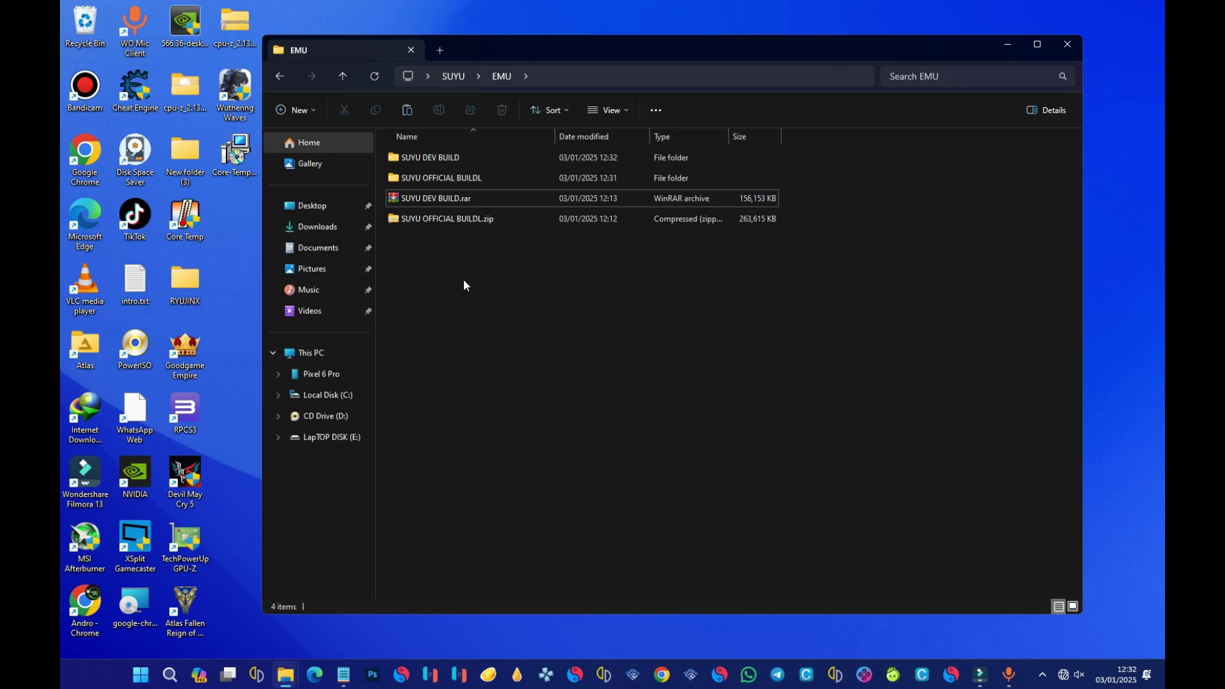
# Step: Open the SUYU OFFICIAL BUILDL folder and bring up Suyu-Windows_x64_2.7z's context menu
pyautogui.doubleClick(440, 178)
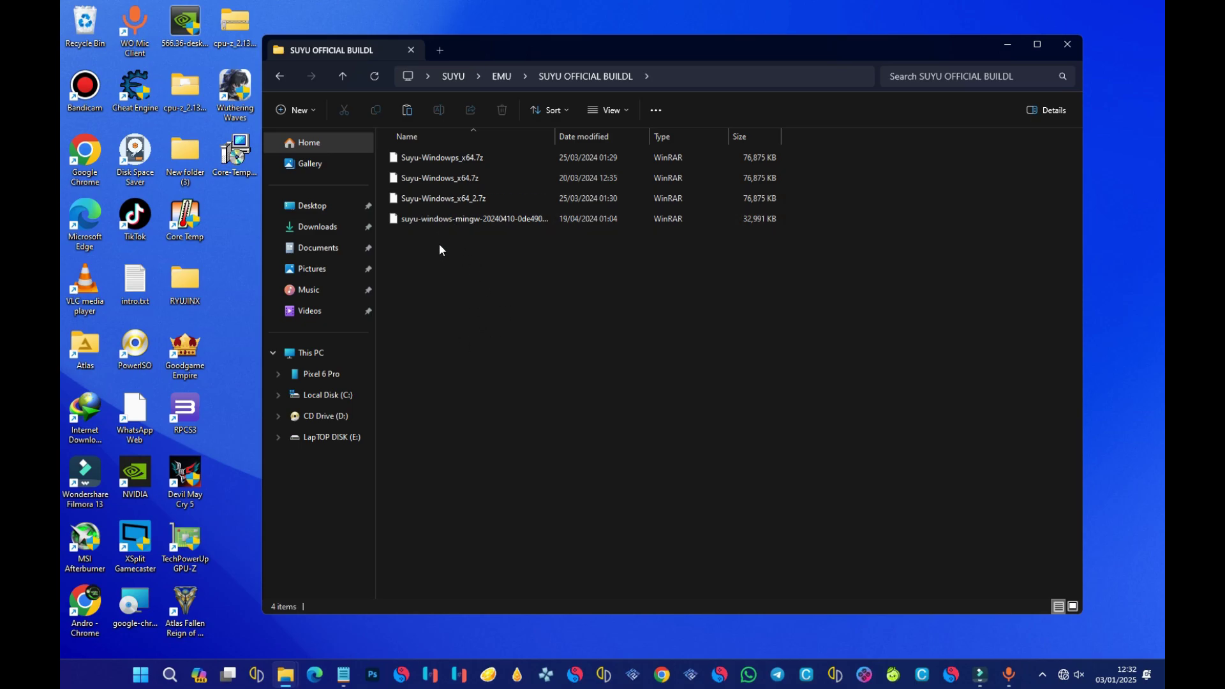
pyautogui.moveTo(470, 285); pyautogui.dragTo(469, 157)
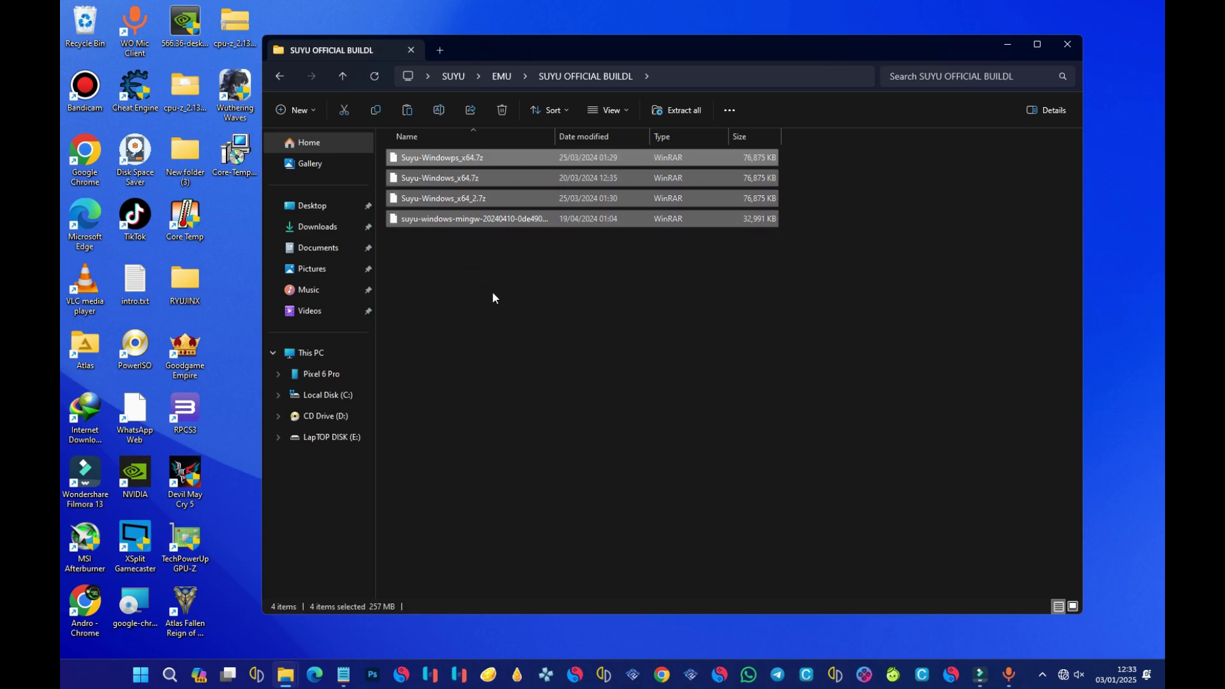
pyautogui.click(486, 255)
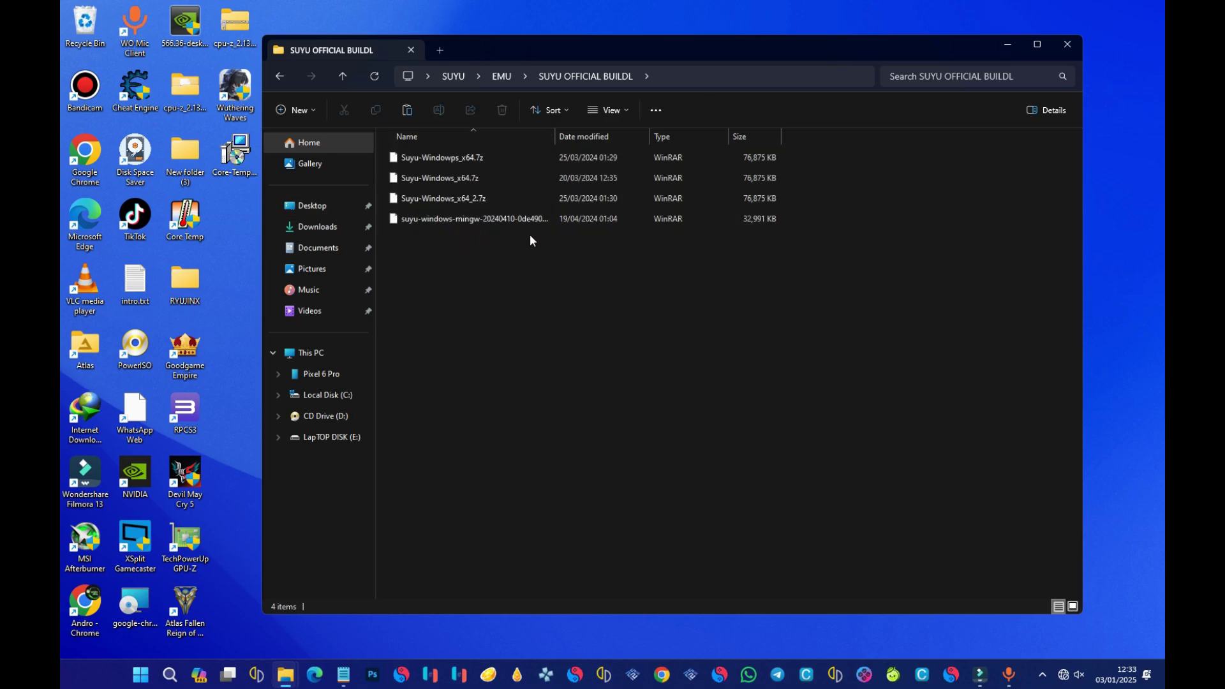
pyautogui.click(457, 199)
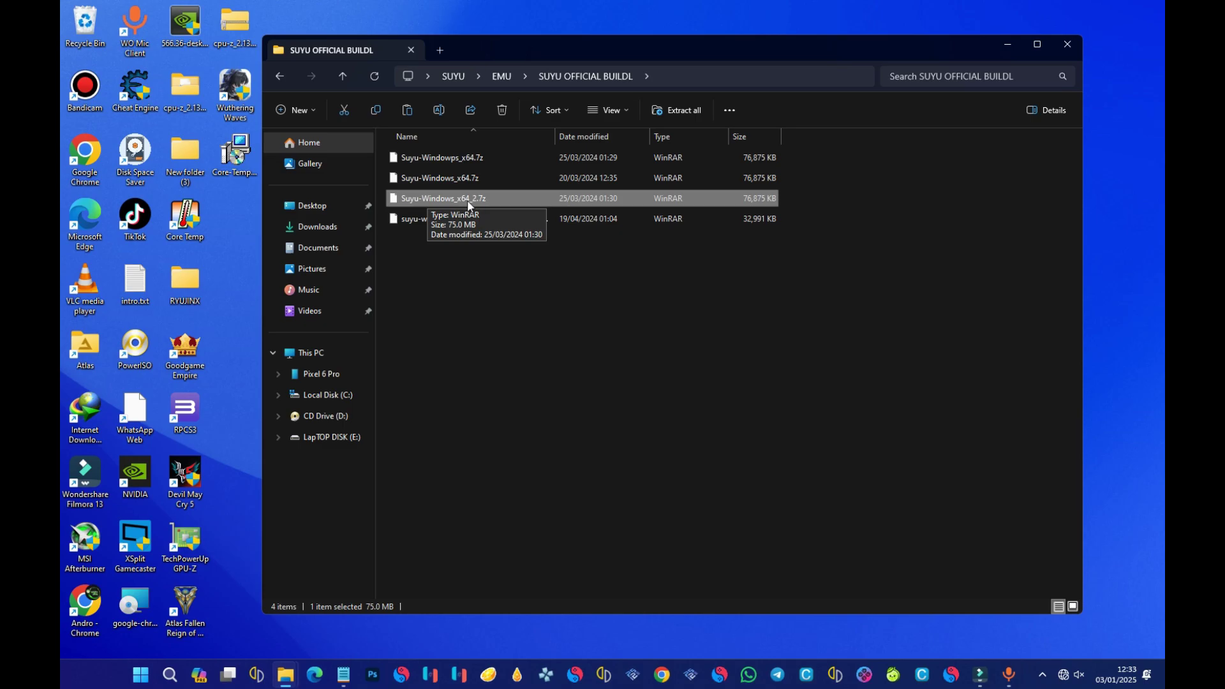
pyautogui.rightClick(468, 202)
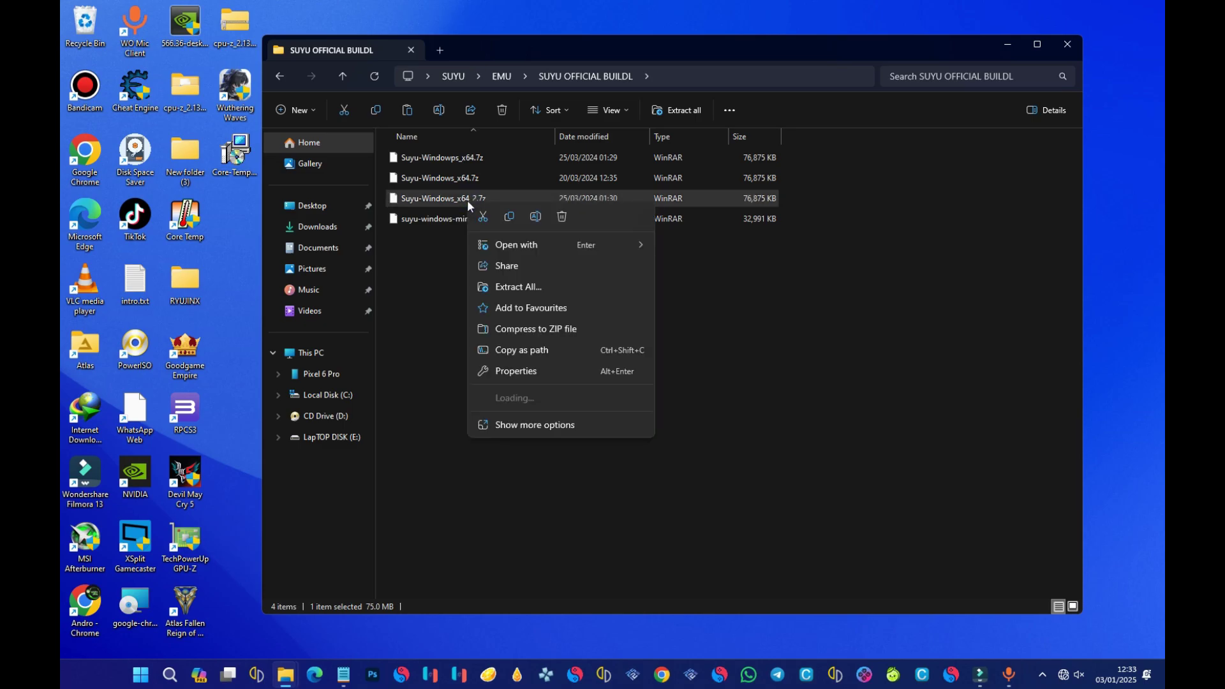
# Step: Extract Suyu-Windows_x64_2.7z with WinRAR into a Suyu-Windows_x64_2 folder
pyautogui.moveTo(526, 408)
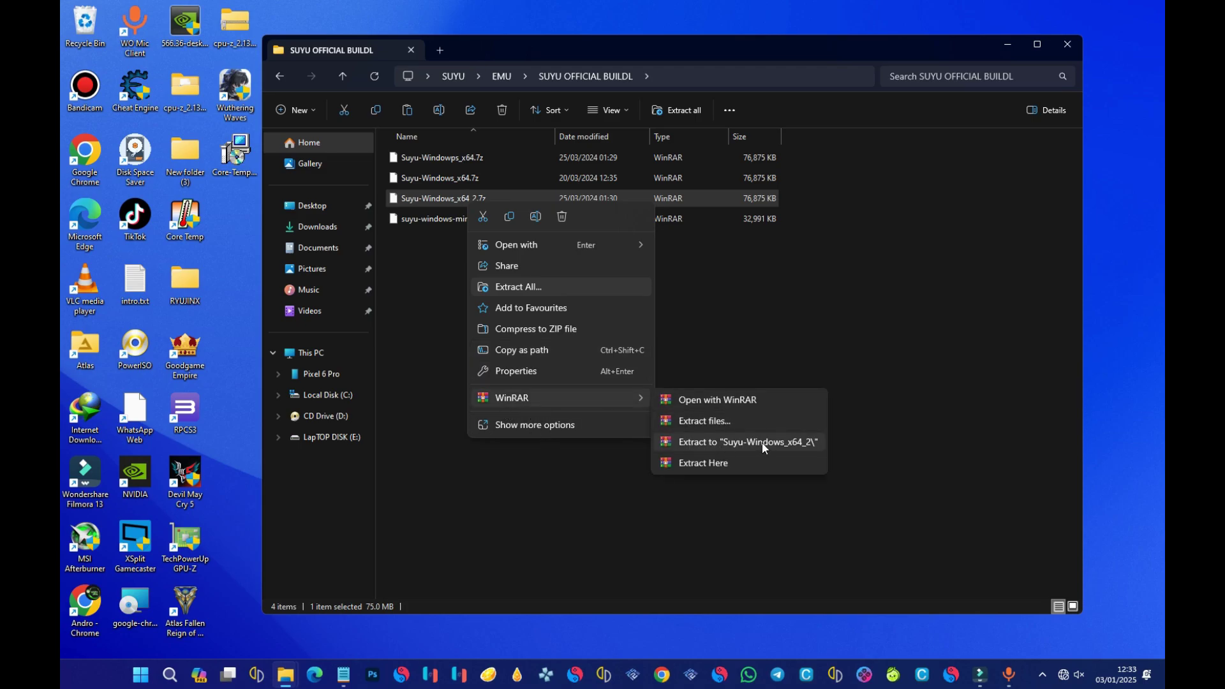
pyautogui.click(730, 441)
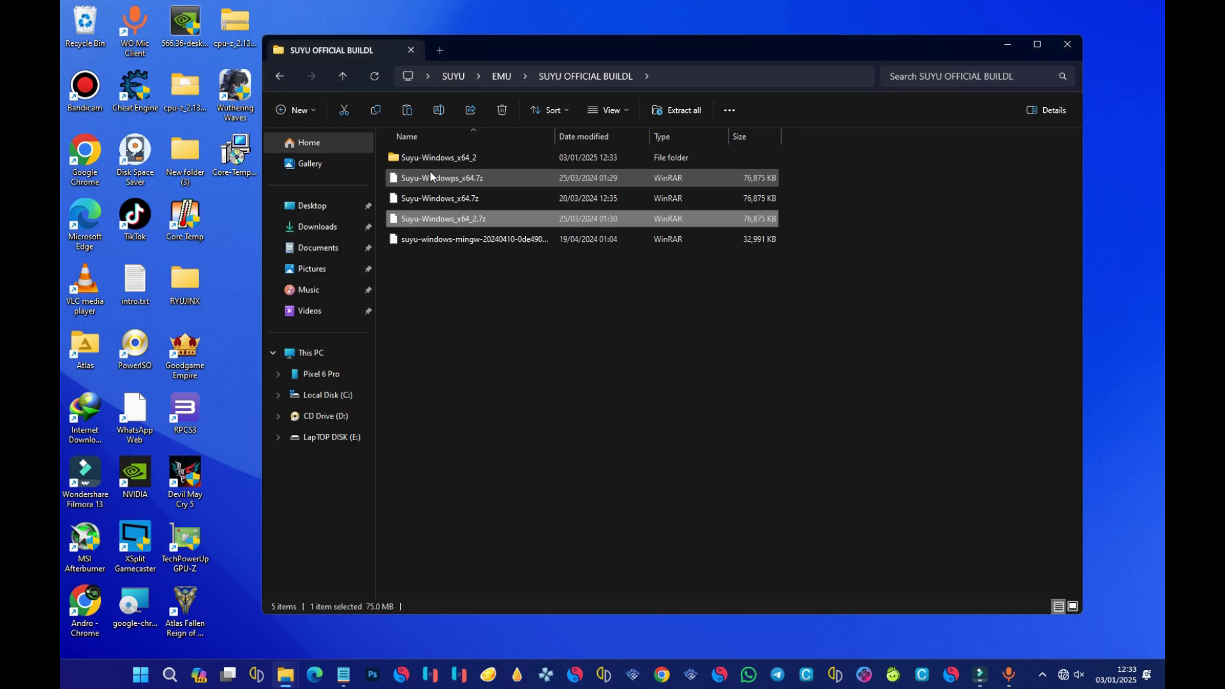
pyautogui.click(476, 289)
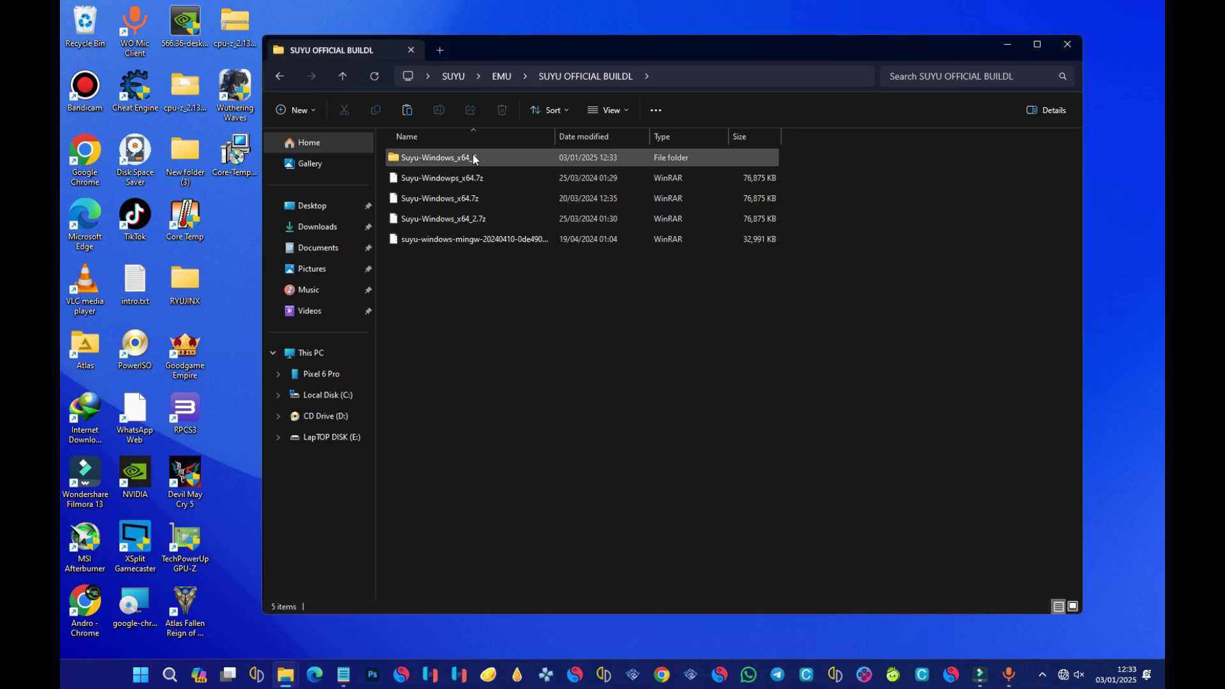
# Step: Open Suyu-Windows_x64_2 > Release and scroll through its 29 items
pyautogui.doubleClick(436, 159)
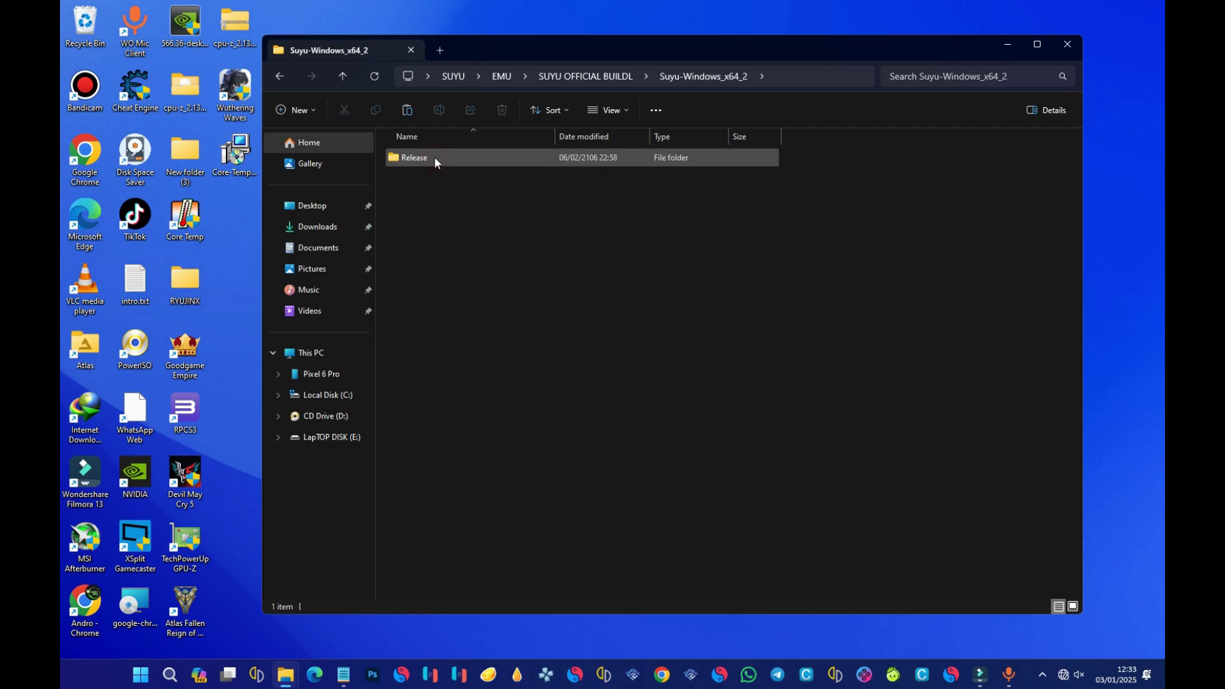
pyautogui.doubleClick(465, 160)
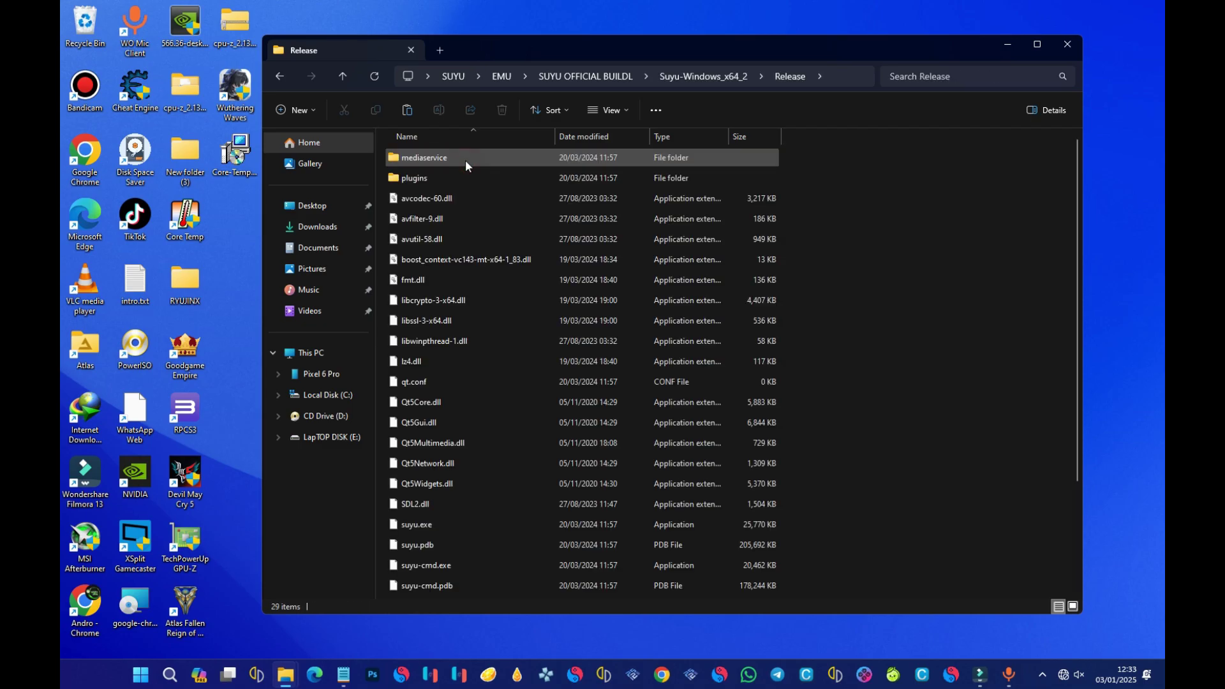
pyautogui.scroll(-3, 565, 381)
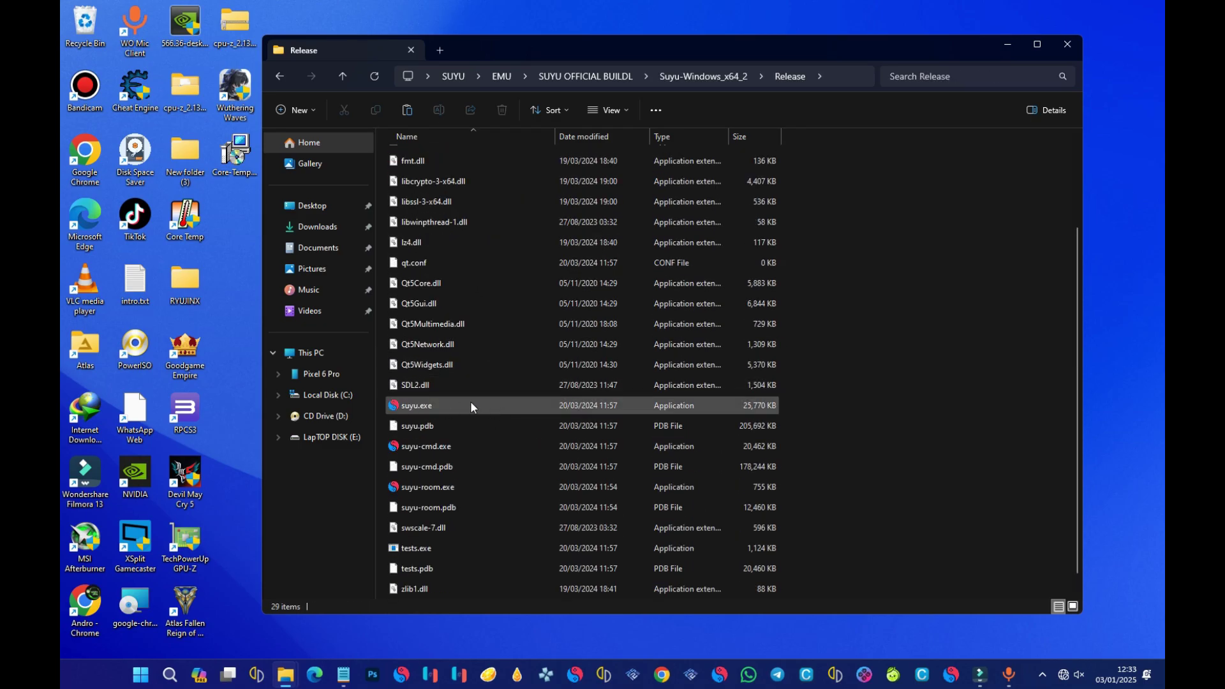
pyautogui.scroll(1, 423, 463)
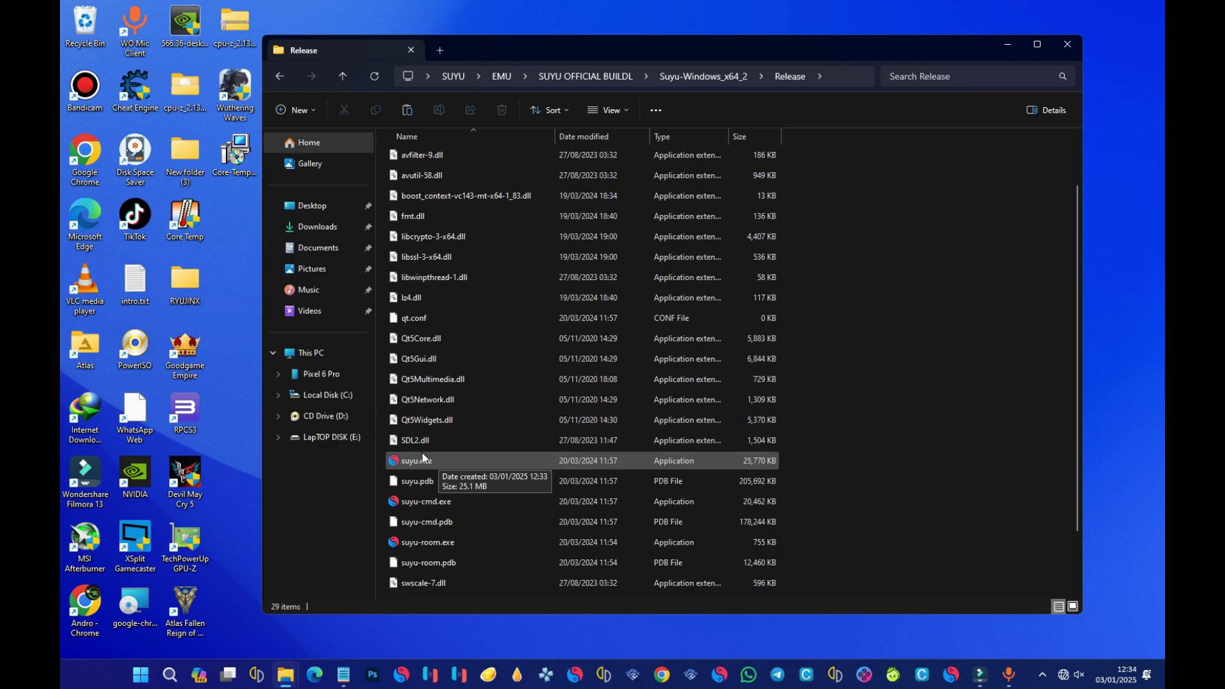
# Step: Launch suyu.exe, acknowledge the Derivation Components Missing warning, and minimize Suyu
pyautogui.doubleClick(442, 461)
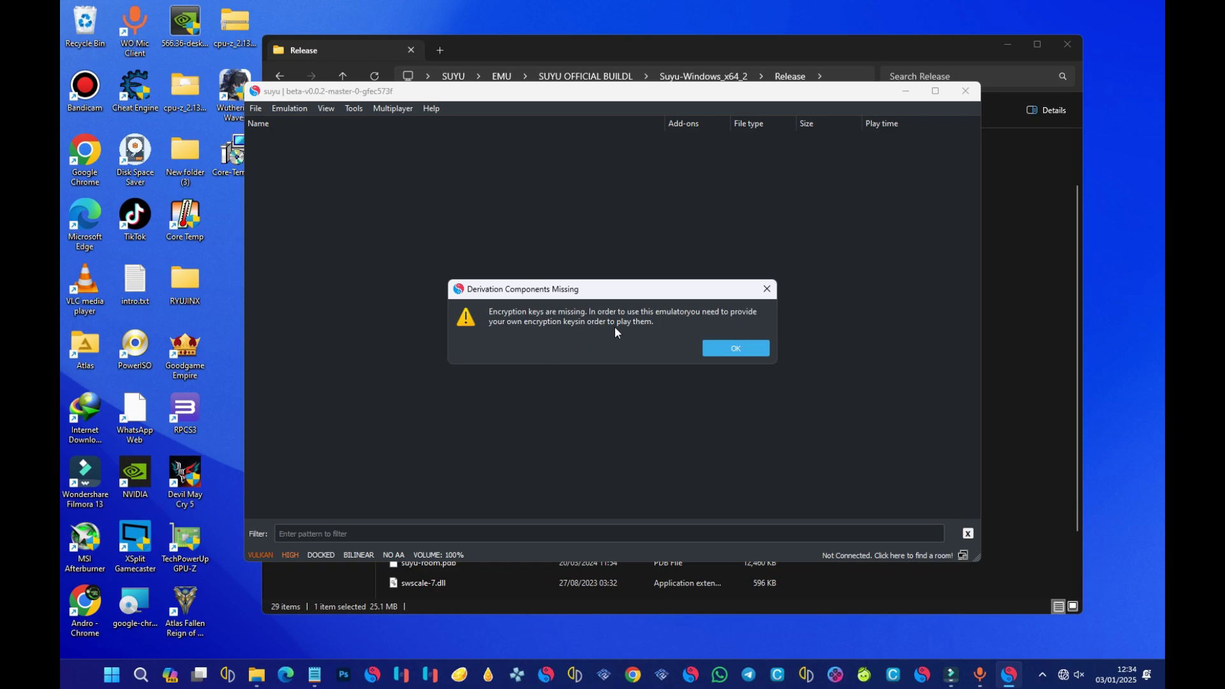
pyautogui.click(748, 353)
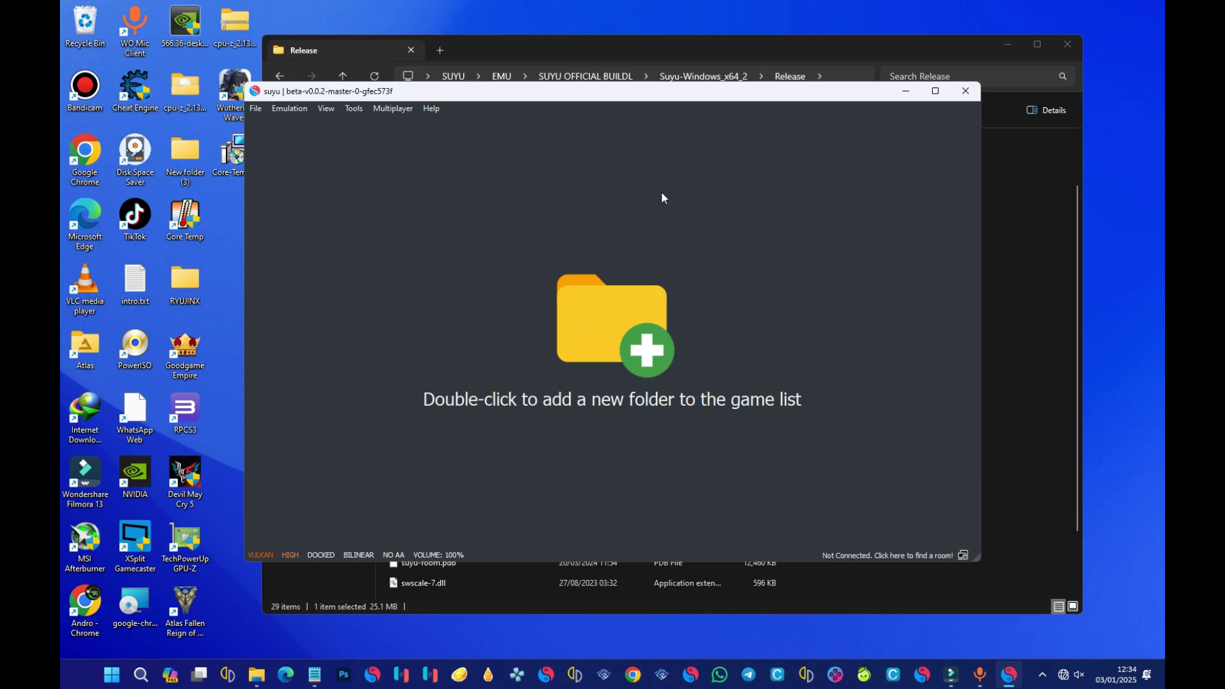
pyautogui.click(904, 92)
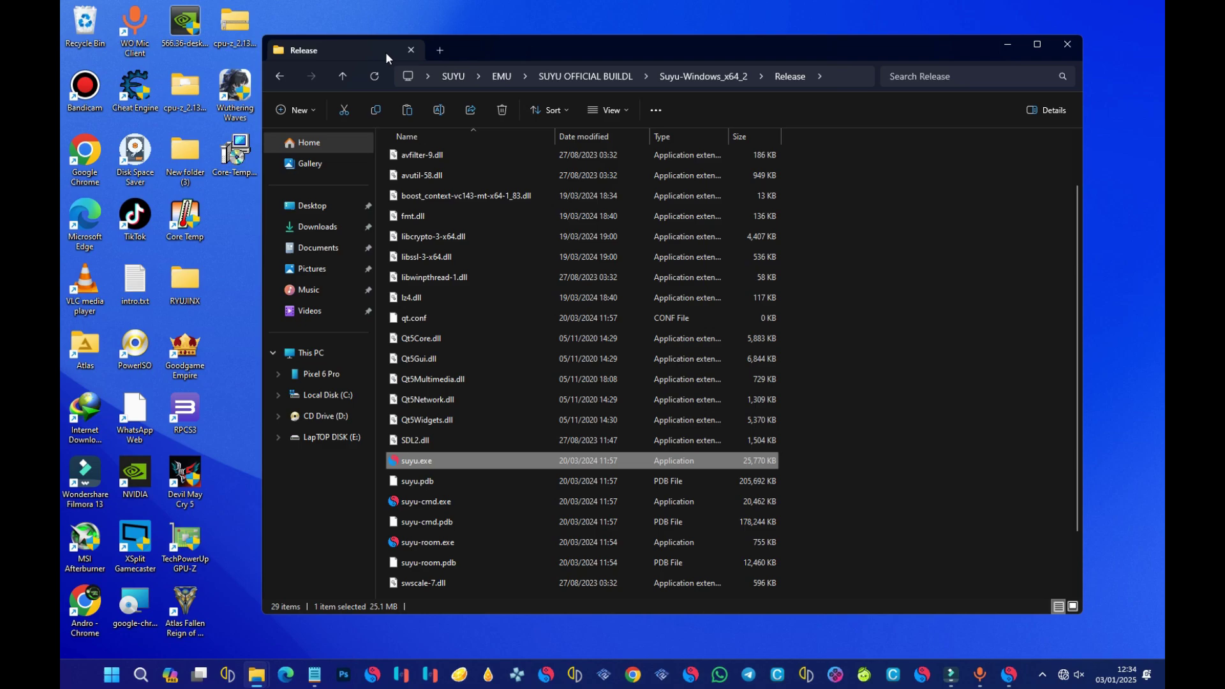
# Step: Navigate back four folders to the SUYU folder
pyautogui.click(281, 79)
pyautogui.click(280, 78)
pyautogui.click(281, 78)
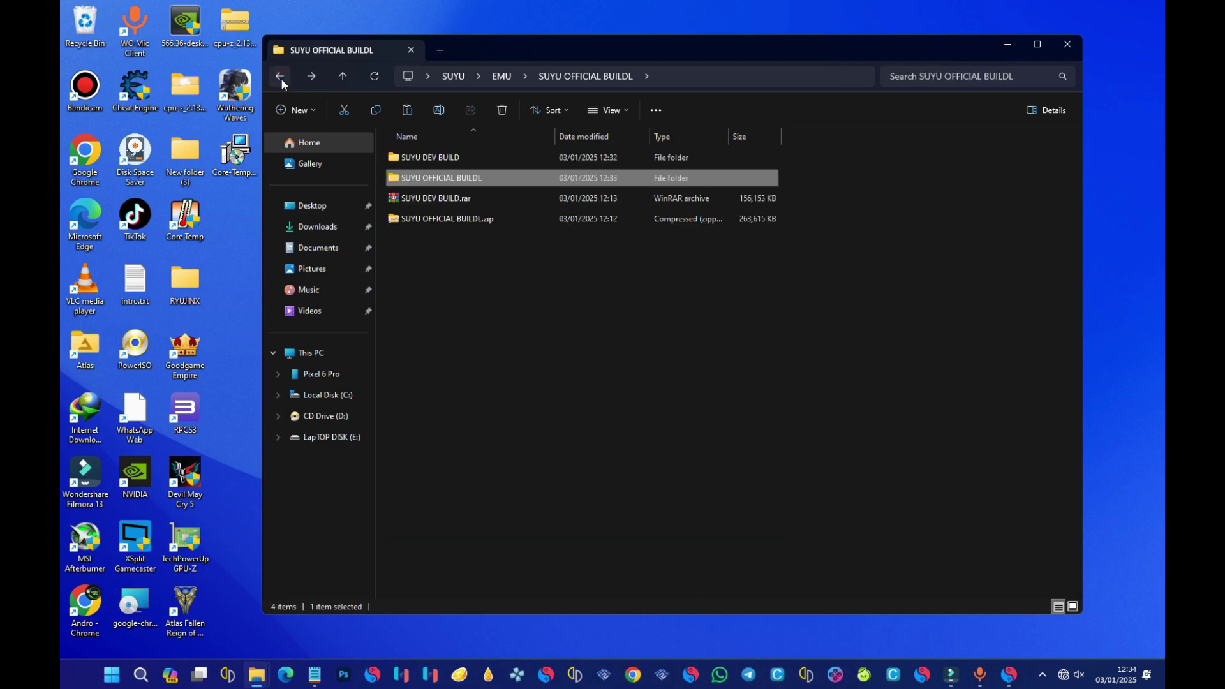
pyautogui.click(282, 77)
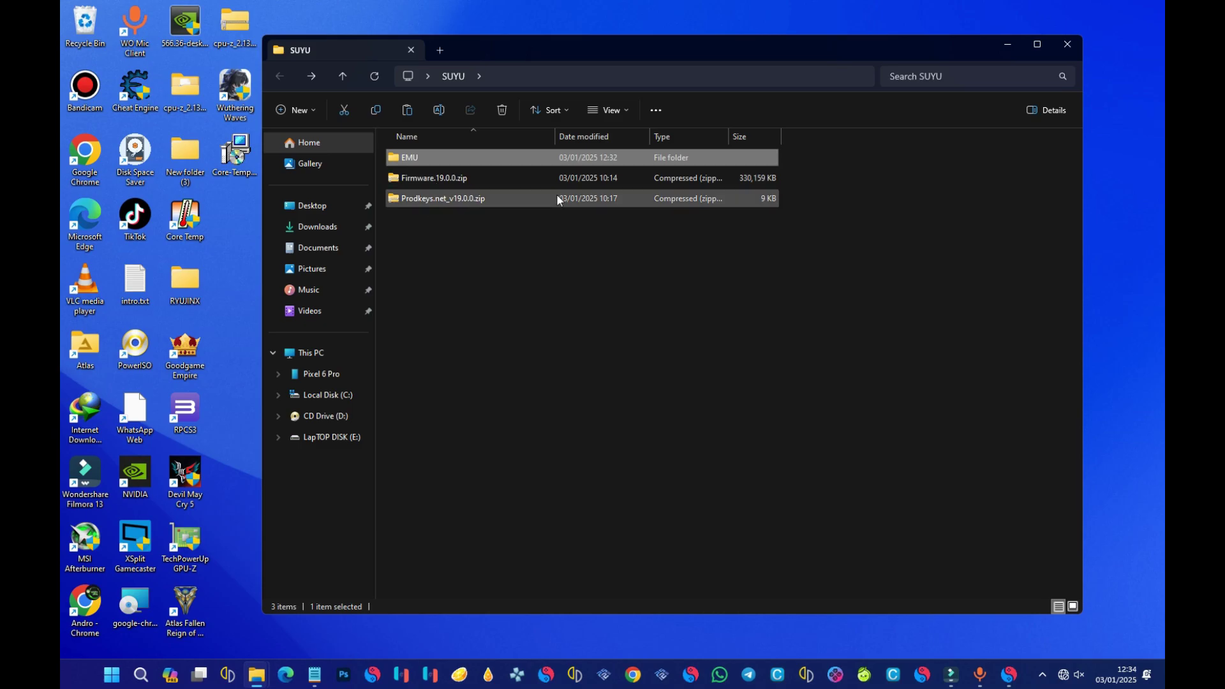
# Step: Check Prodkeys.net_v19.0.0.zip's context menu without extracting, then restore Suyu
pyautogui.click(462, 201)
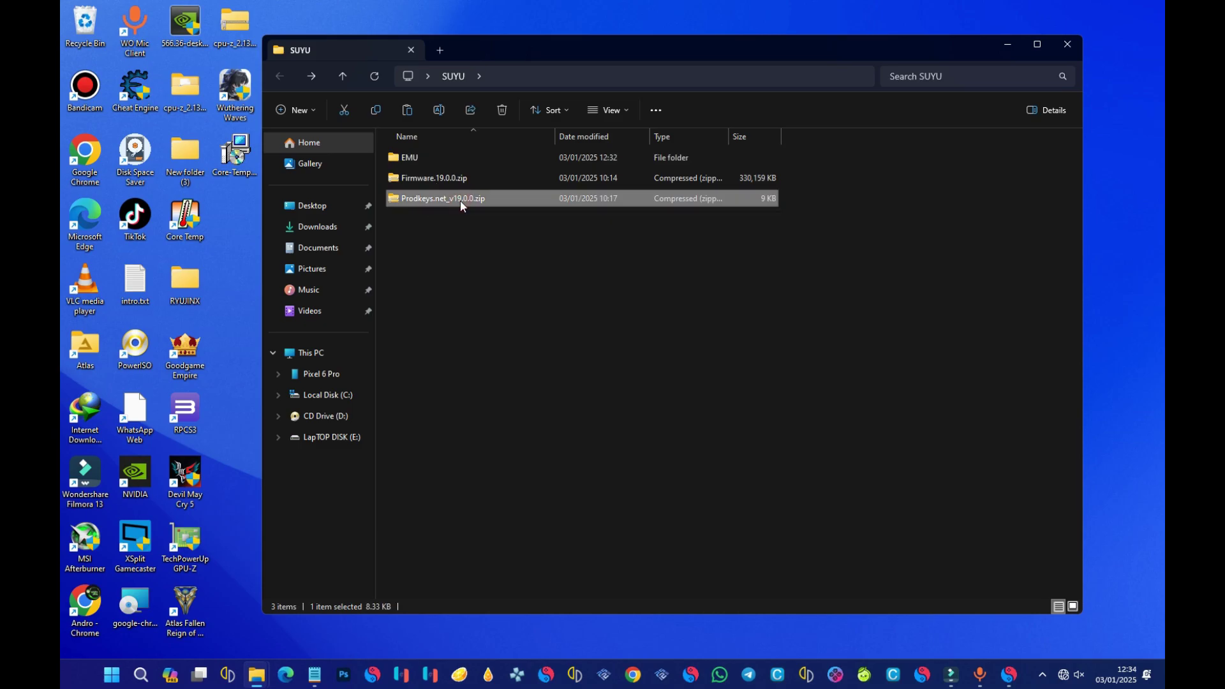
pyautogui.rightClick(461, 200)
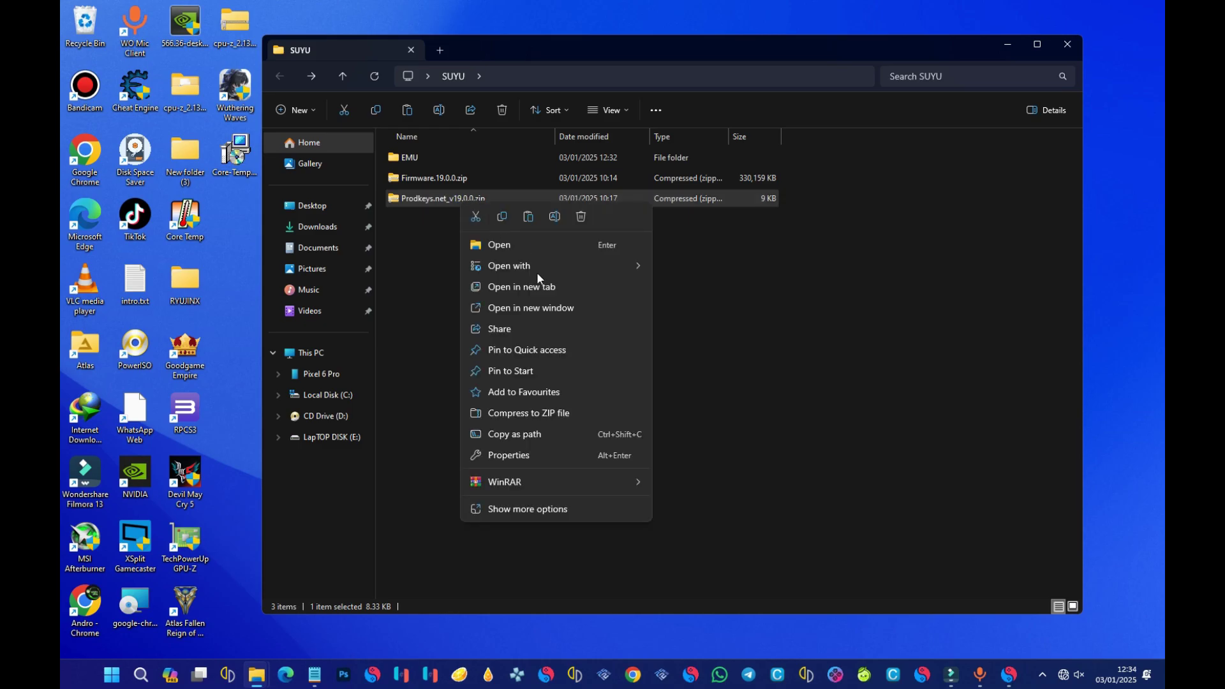
pyautogui.moveTo(571, 483)
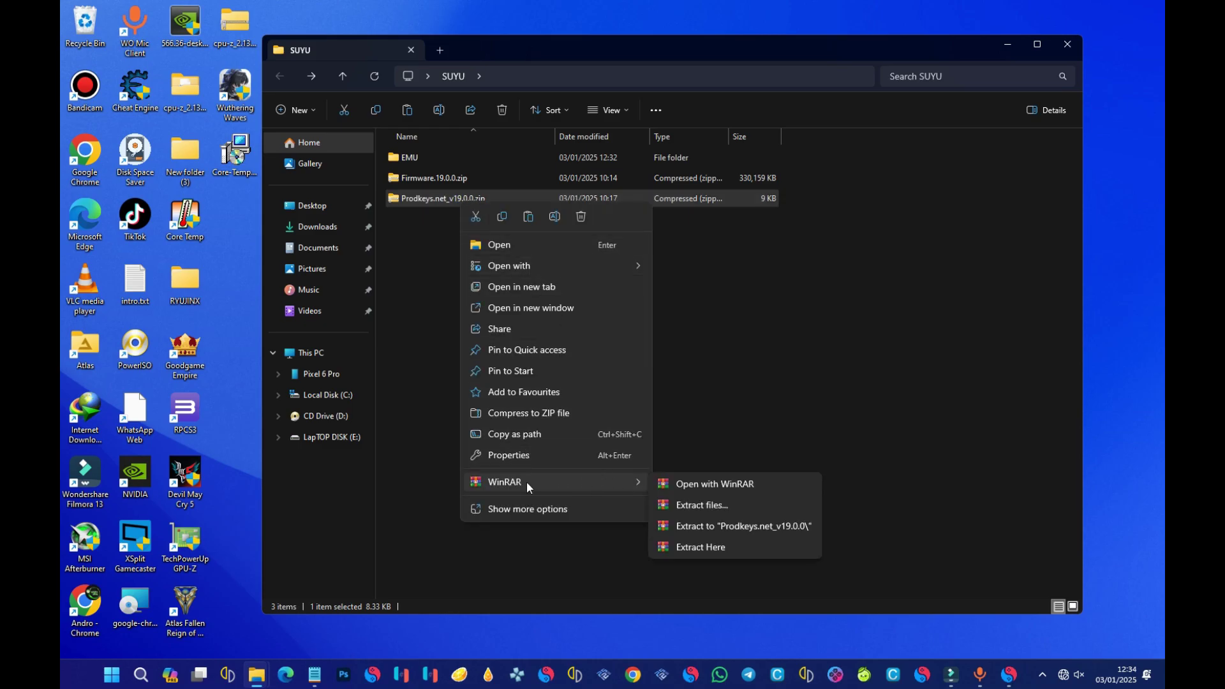
pyautogui.click(722, 445)
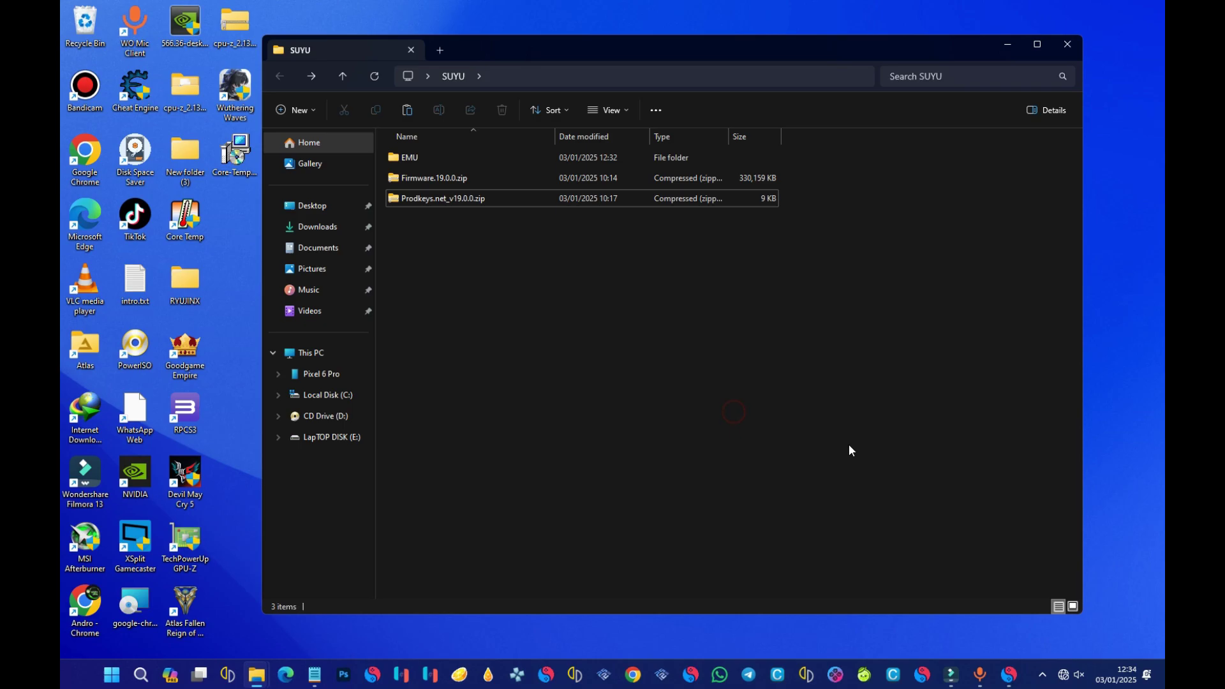
pyautogui.click(1019, 678)
# Step: Move the Suyu window up and right and open its Tools menu
pyautogui.click(354, 109)
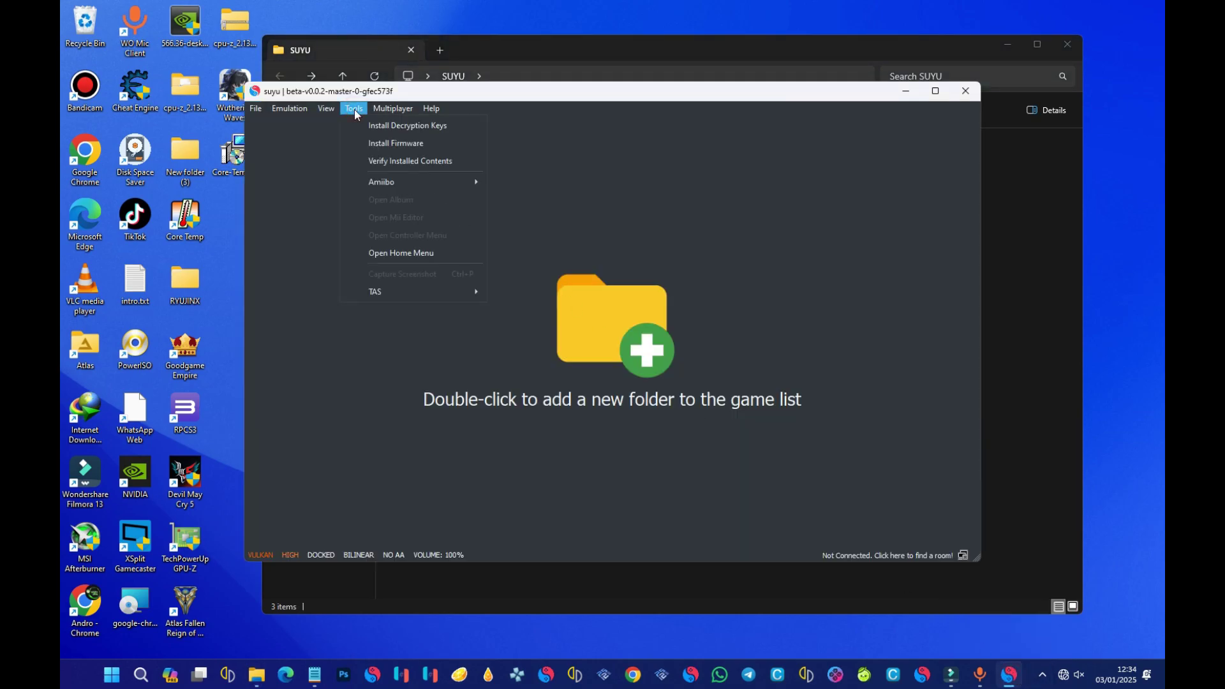
pyautogui.moveTo(431, 109)
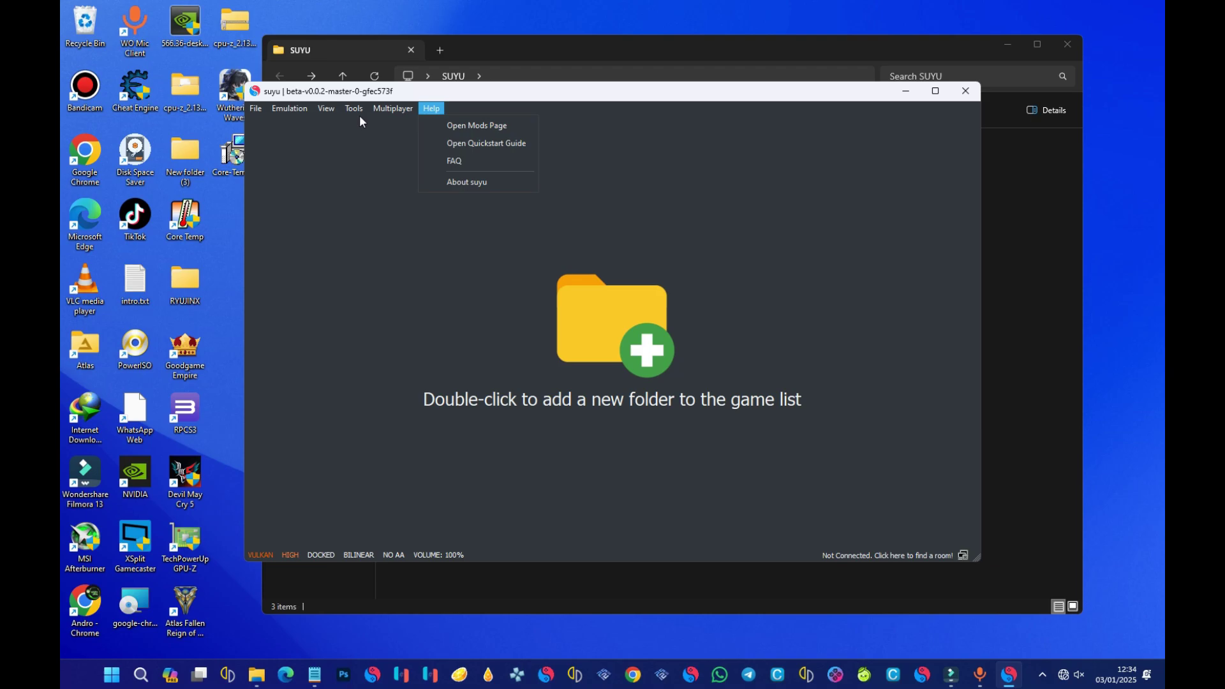
pyautogui.click(580, 88)
pyautogui.moveTo(614, 87); pyautogui.dragTo(668, 69)
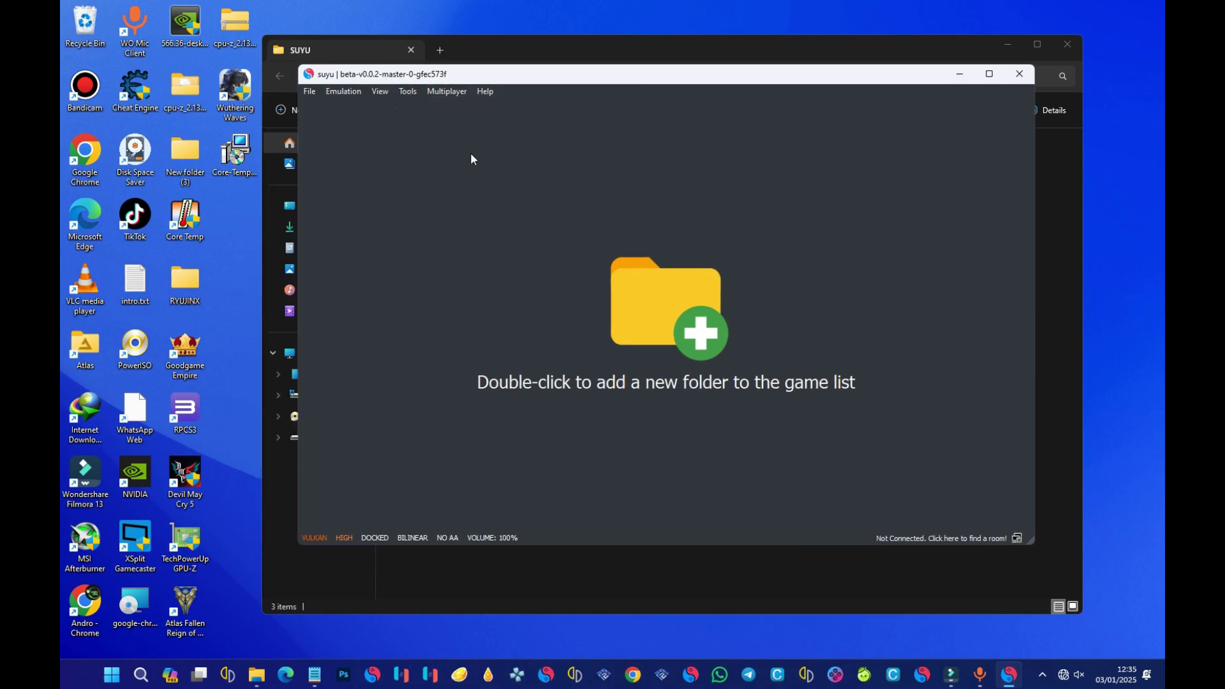
pyautogui.click(408, 92)
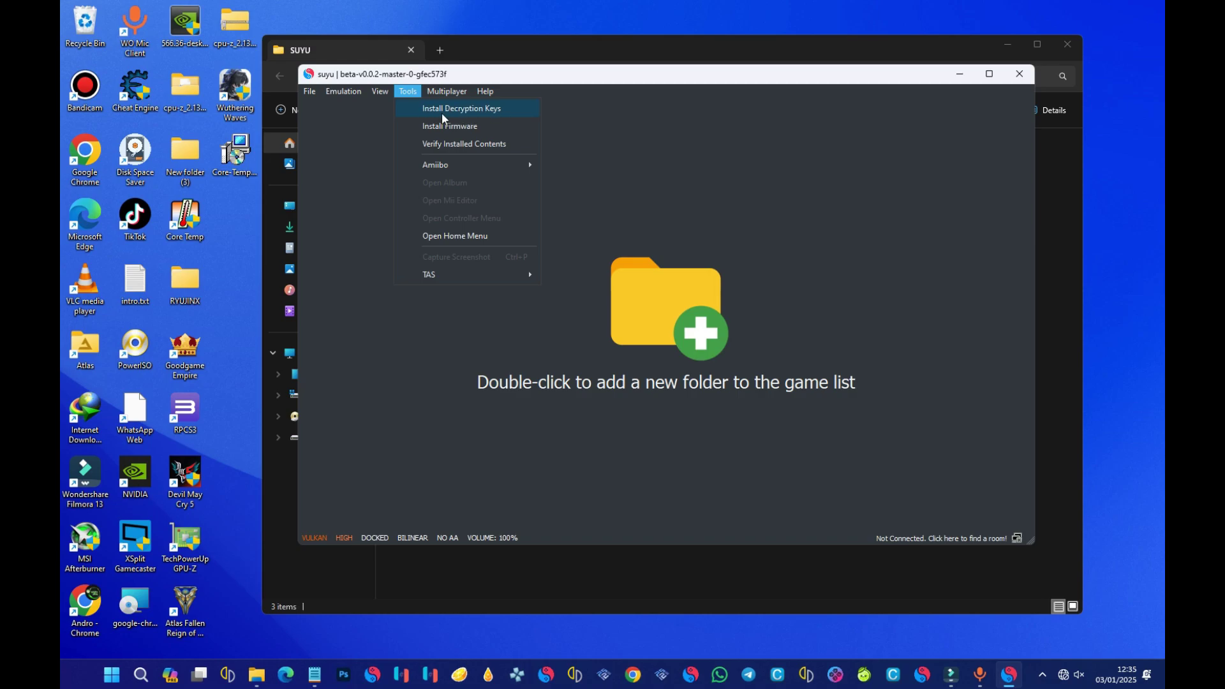
# Step: Start Install Decryption Keys, browse to Desktop > SUYU, then return to File Explorer
pyautogui.click(476, 108)
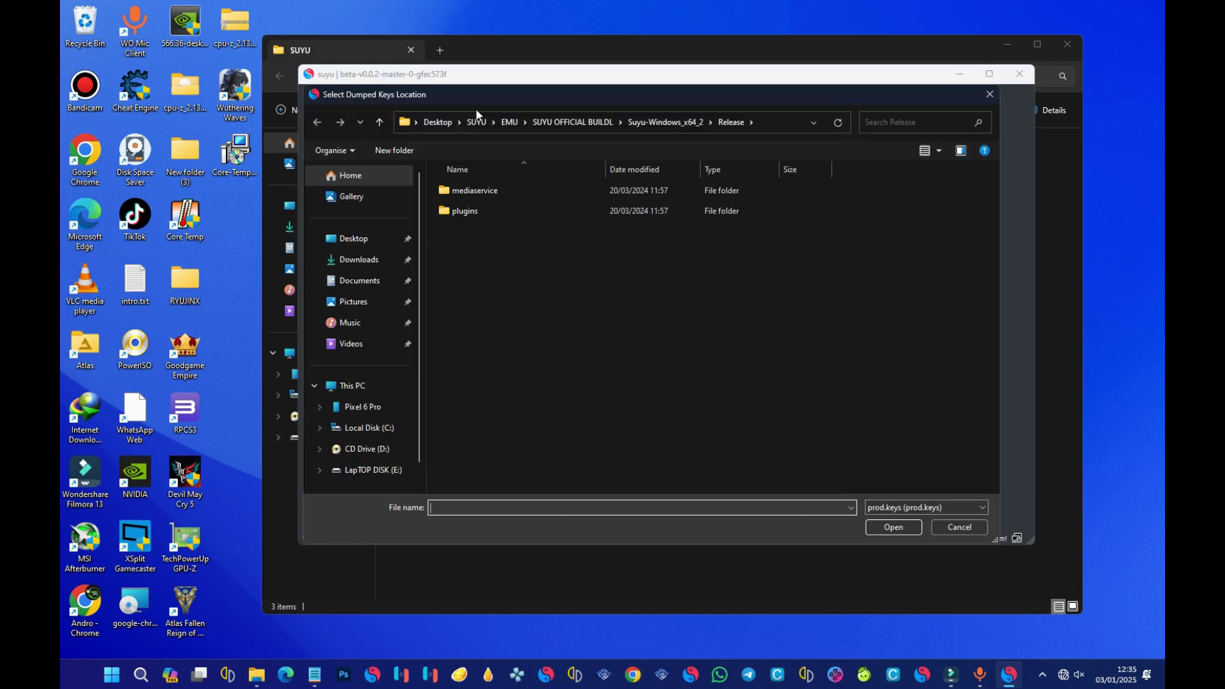
pyautogui.click(360, 244)
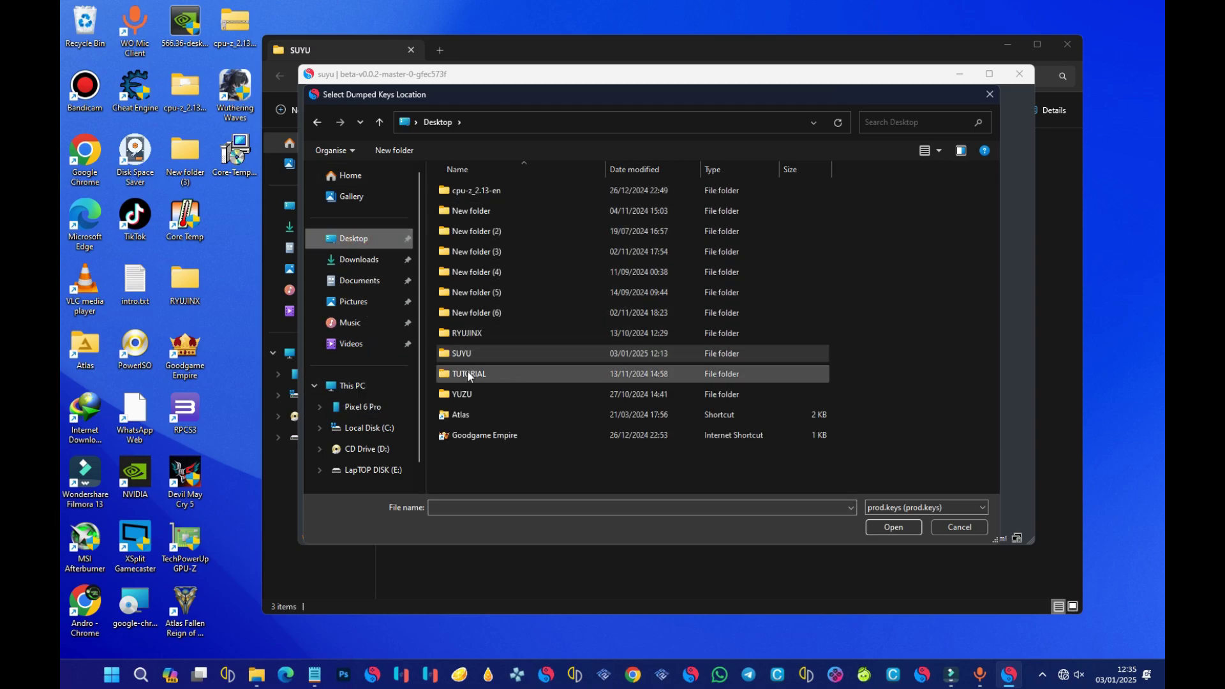
pyautogui.doubleClick(481, 351)
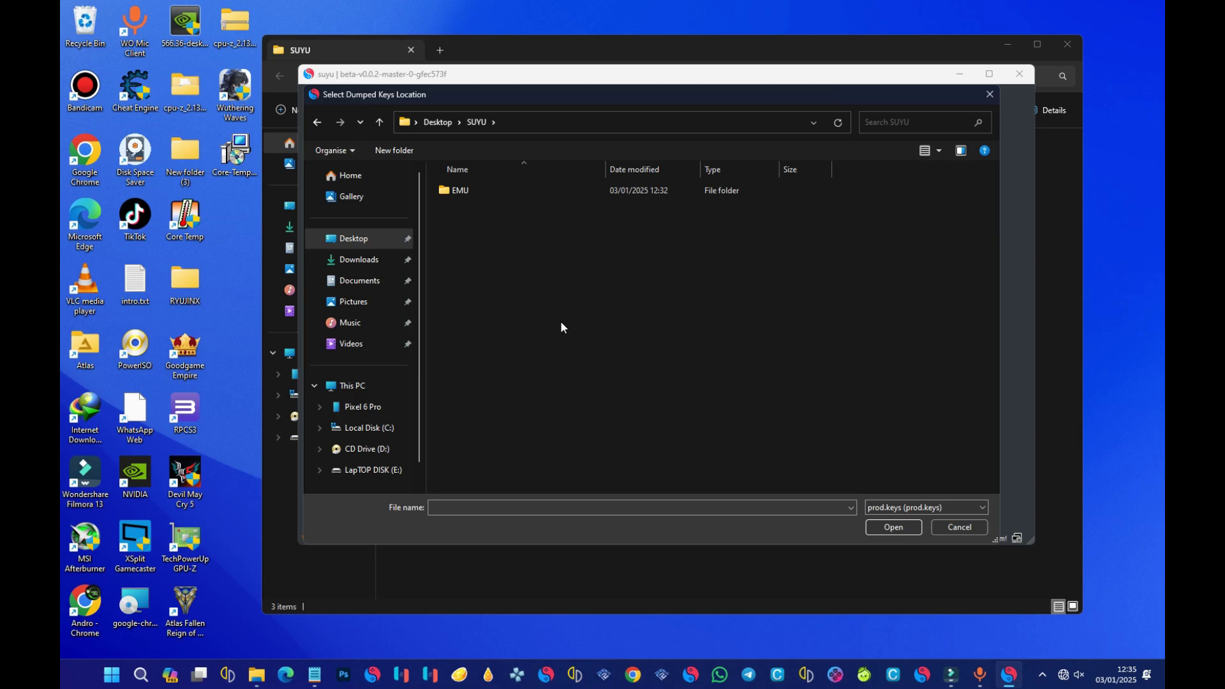
pyautogui.click(511, 75)
pyautogui.click(493, 49)
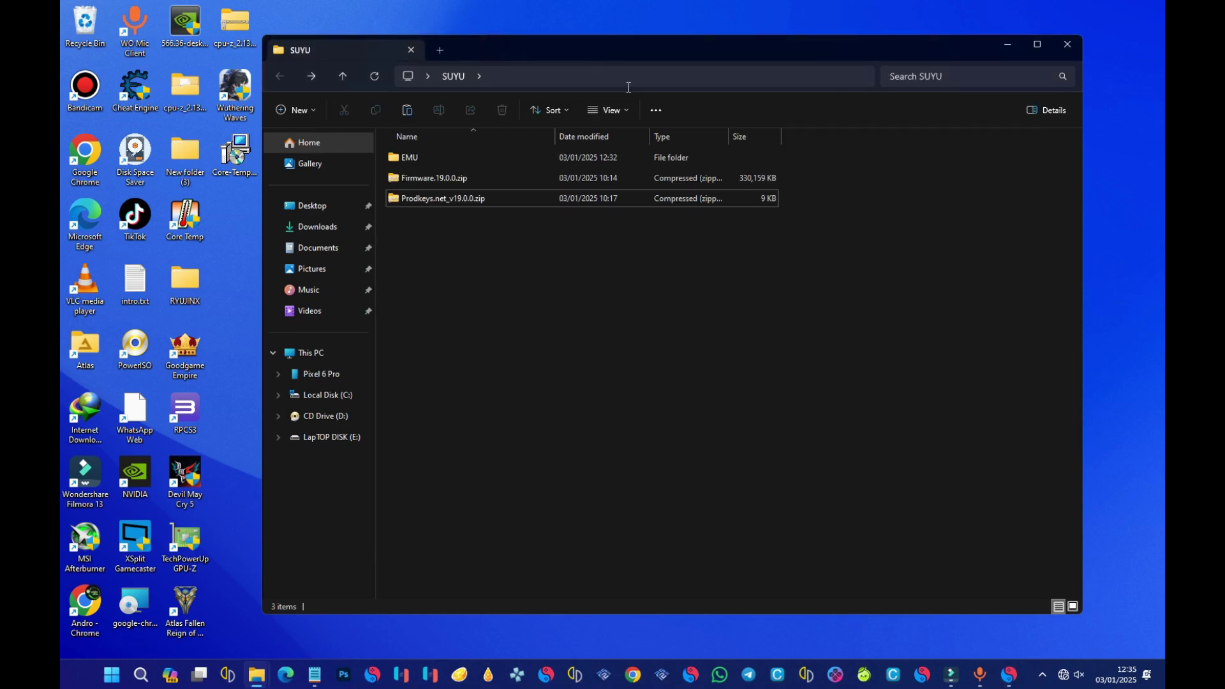
# Step: Extract Prodkeys.net_v19.0.0.zip with WinRAR's Extract to "Prodkeys.net_v19.0.0\"
pyautogui.rightClick(469, 198)
pyautogui.moveTo(591, 483)
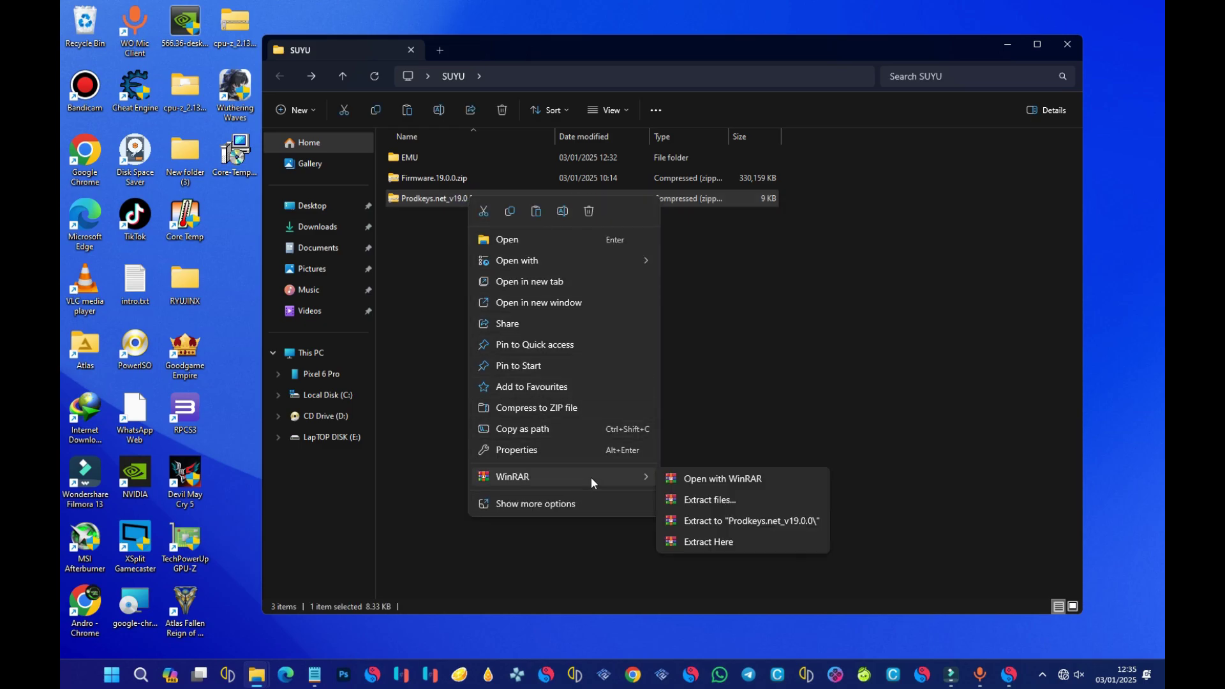
pyautogui.click(714, 520)
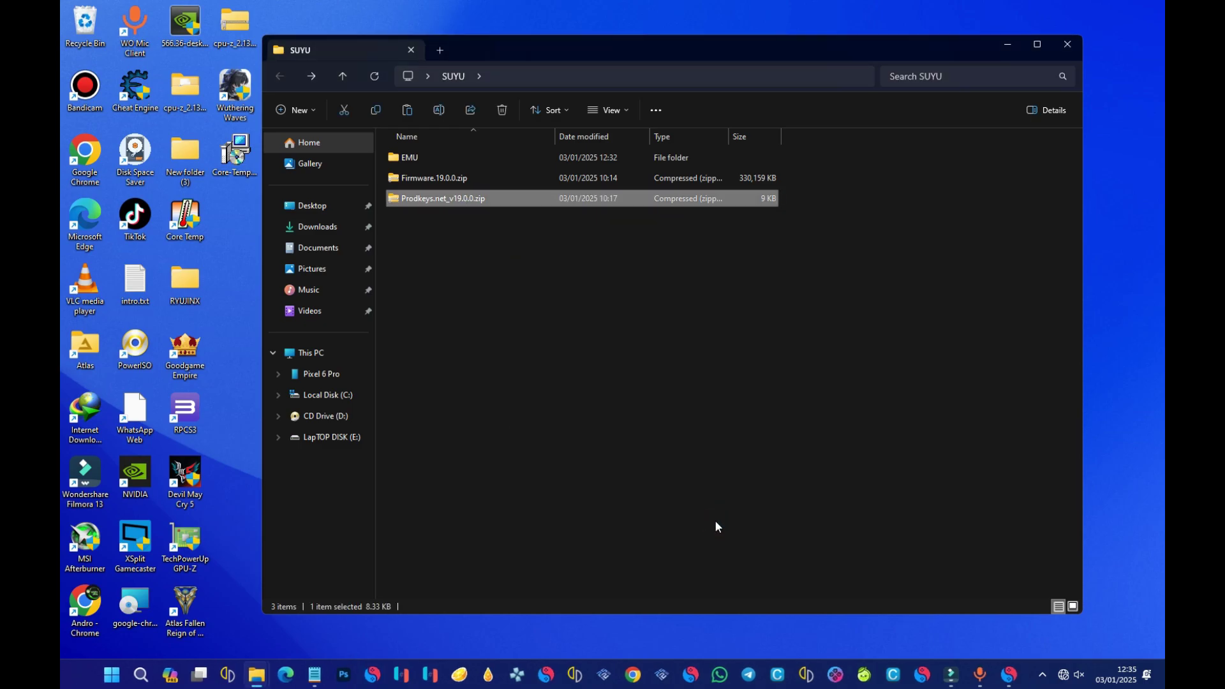
pyautogui.click(429, 197)
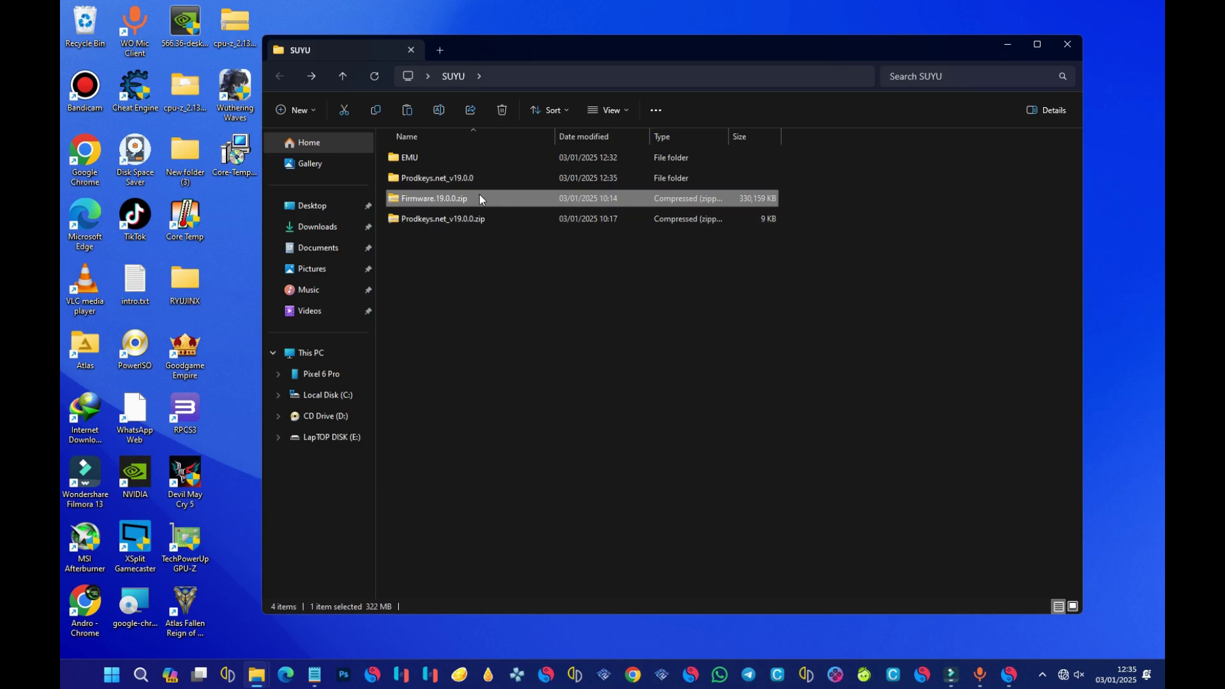